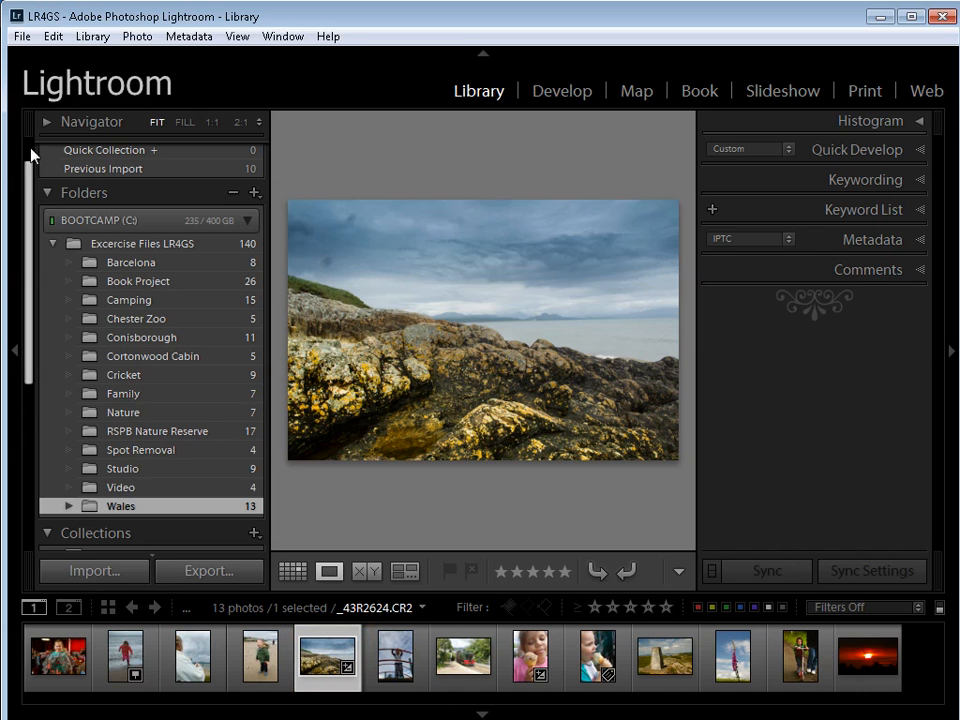
Open the export settings for the selected rocky coast photo, expand the Lightroom Presets, and keep Hard Drive as the destination
{"action": "left_click", "coordinate": [24, 38]}
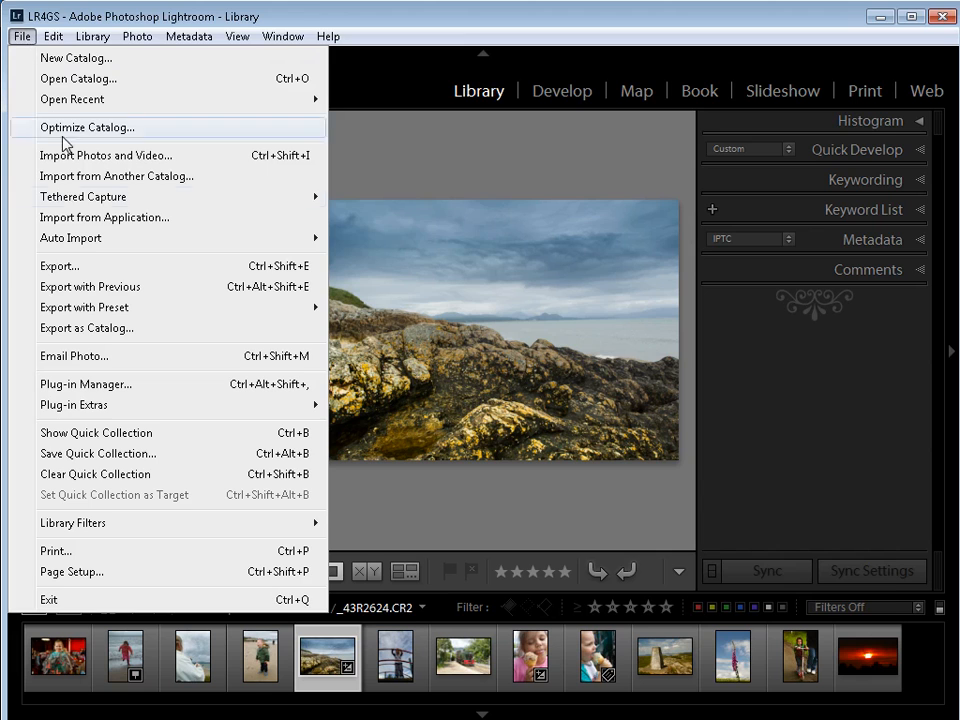
{"action": "left_click", "coordinate": [70, 270]}
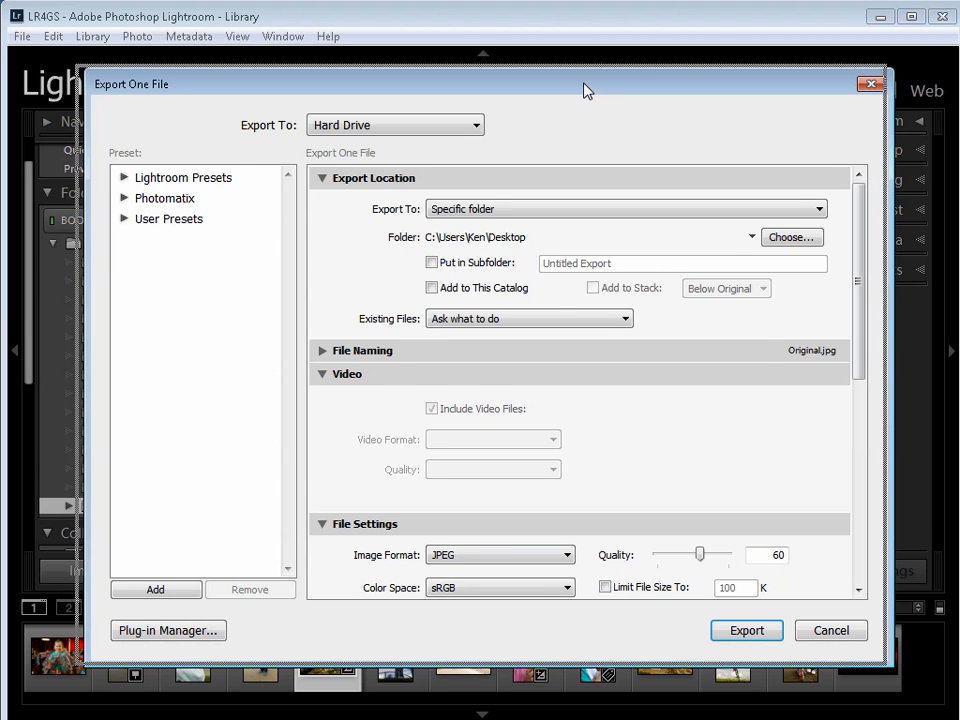
{"action": "left_click_drag", "start_coordinate": [587, 88], "coordinate": [579, 85]}
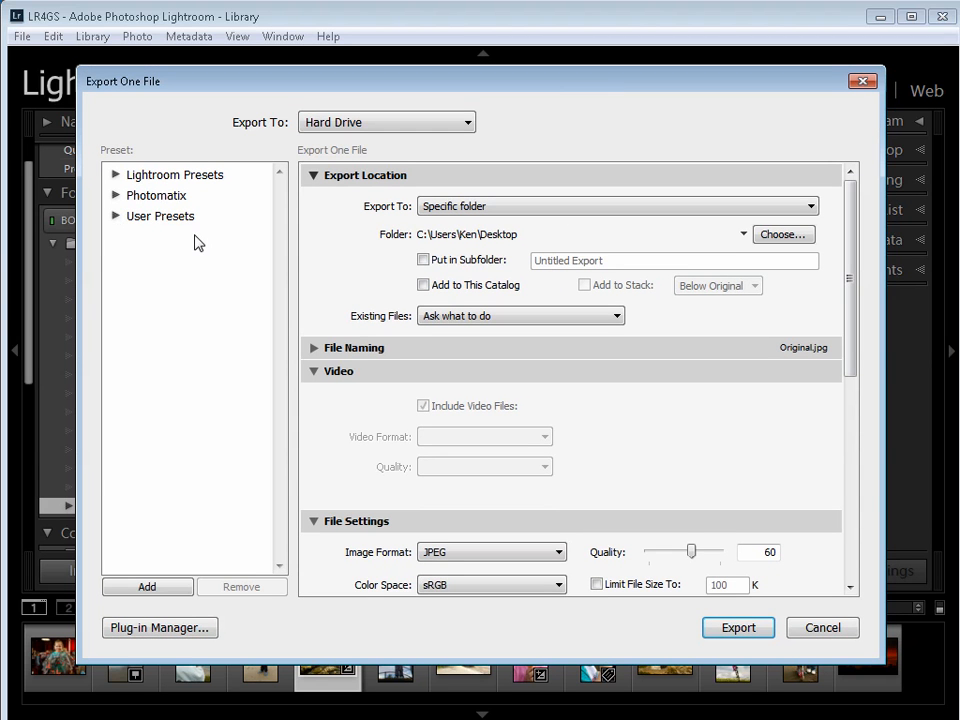
{"action": "left_click", "coordinate": [117, 176]}
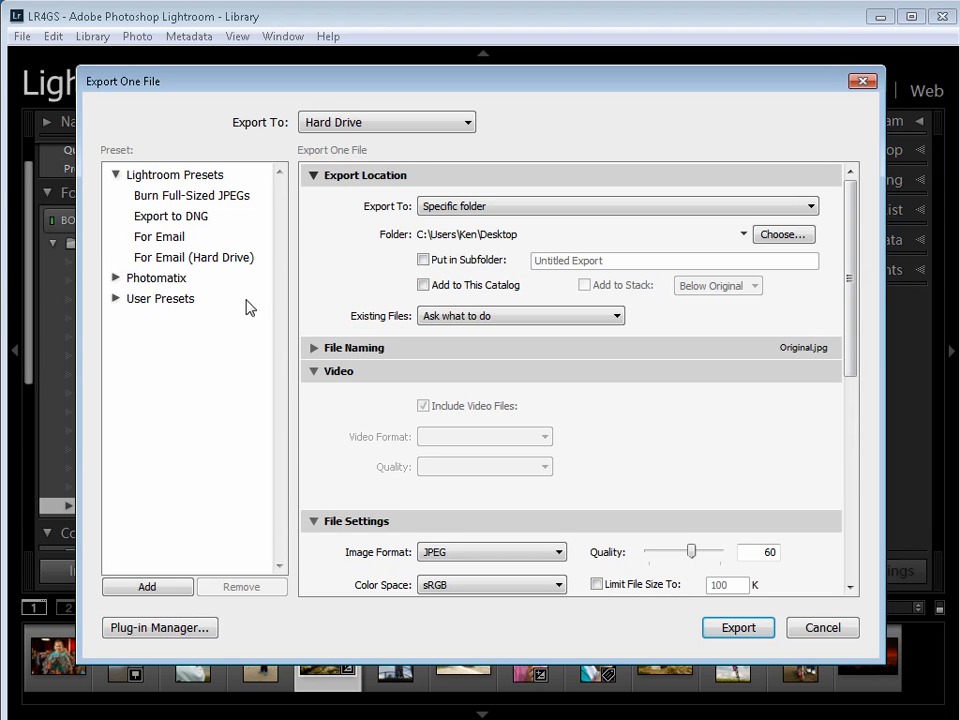
{"action": "left_click", "coordinate": [468, 123]}
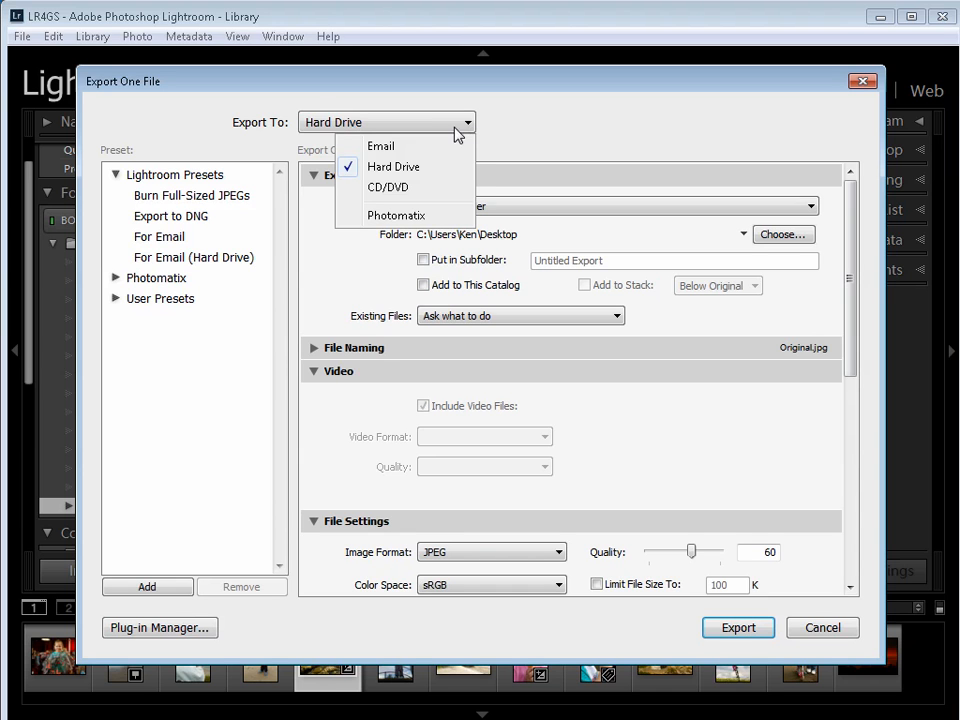
{"action": "left_click", "coordinate": [417, 174]}
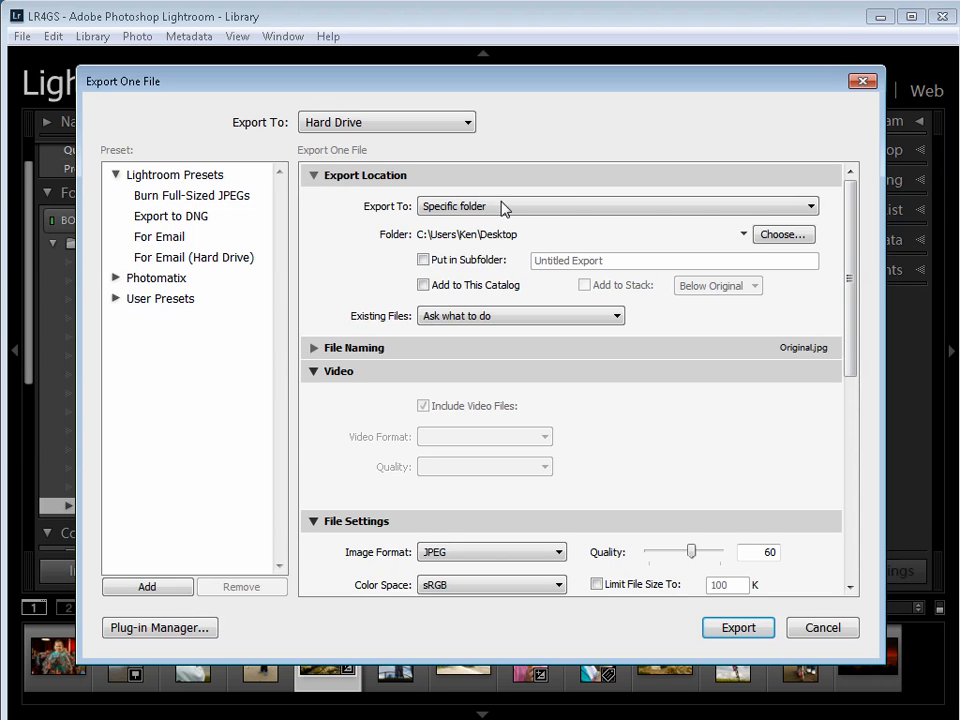
Set the export location to Desktop and put the file in a subfolder called "Test Export"
{"action": "left_click", "coordinate": [812, 208]}
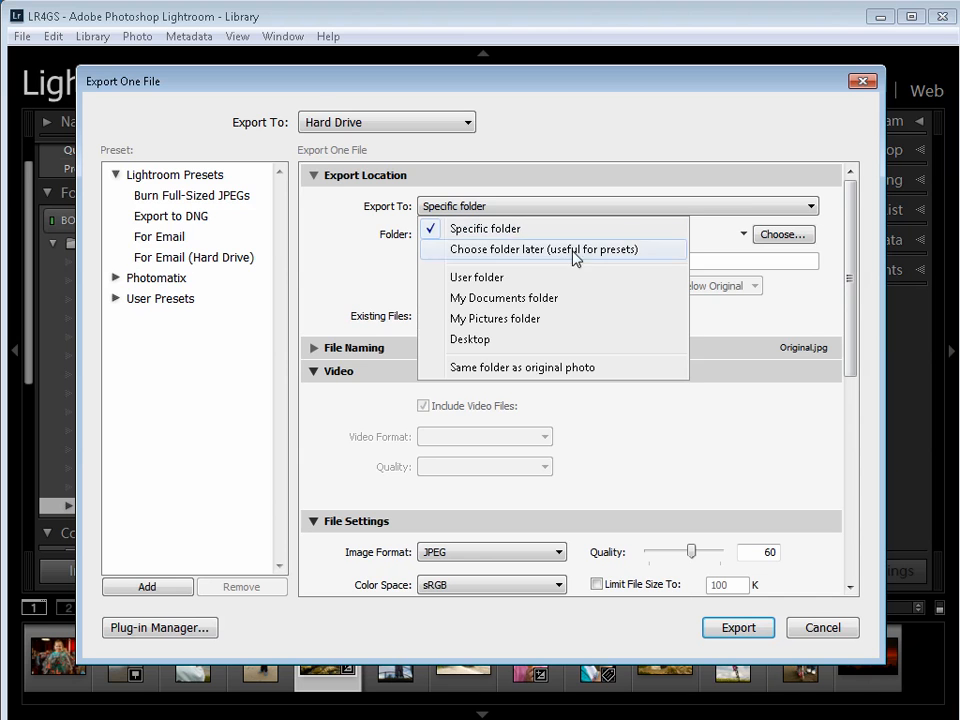
{"action": "left_click", "coordinate": [497, 343]}
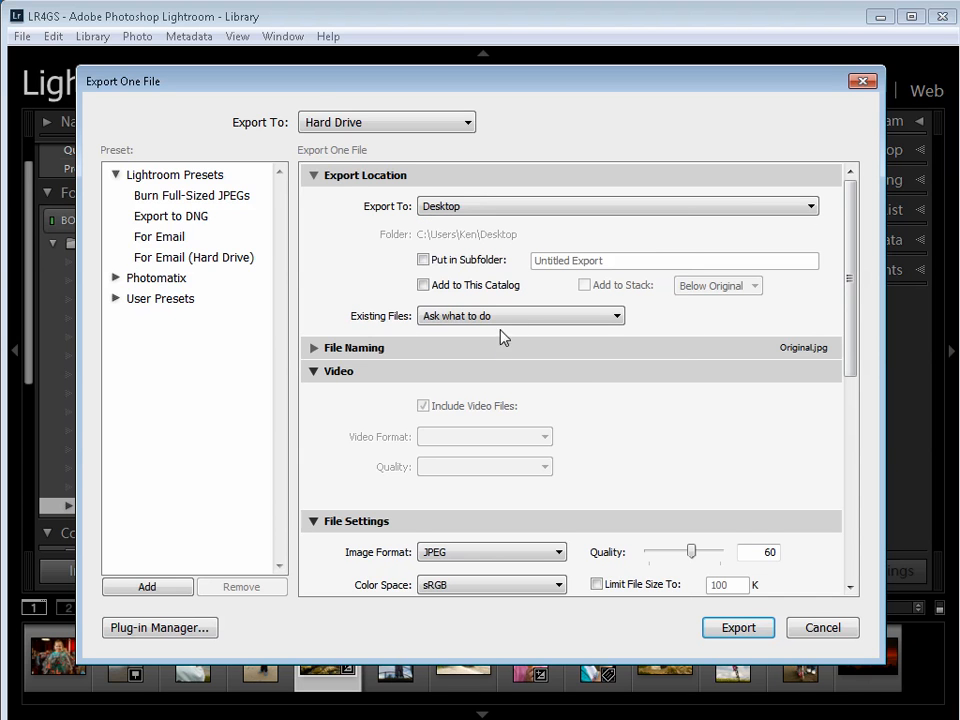
{"action": "left_click", "coordinate": [434, 261]}
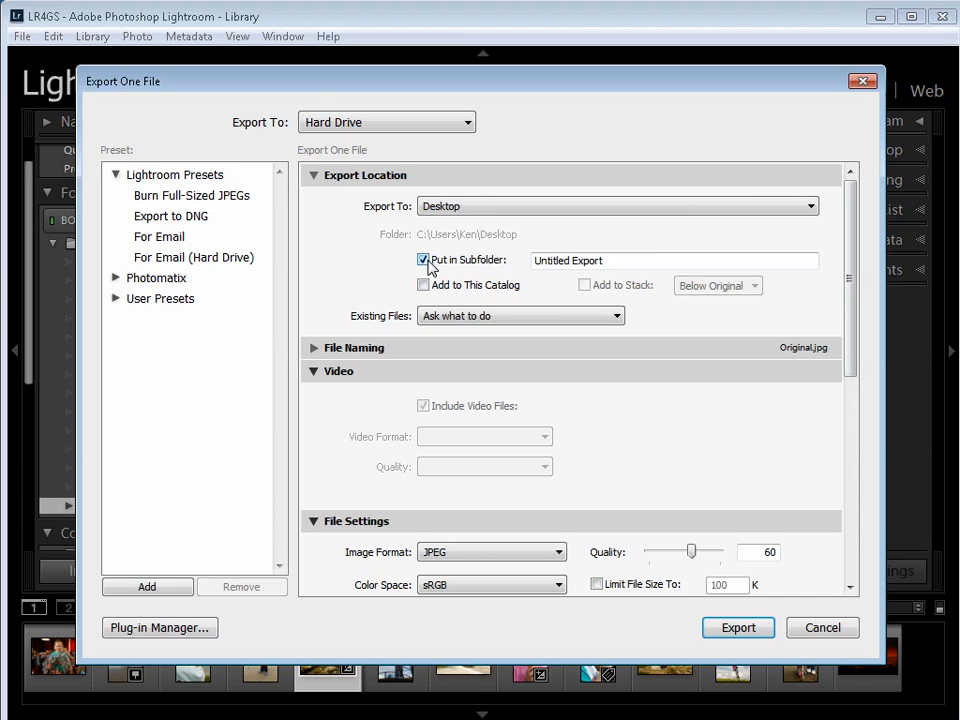
{"action": "left_click_drag", "start_coordinate": [613, 262], "coordinate": [510, 266]}
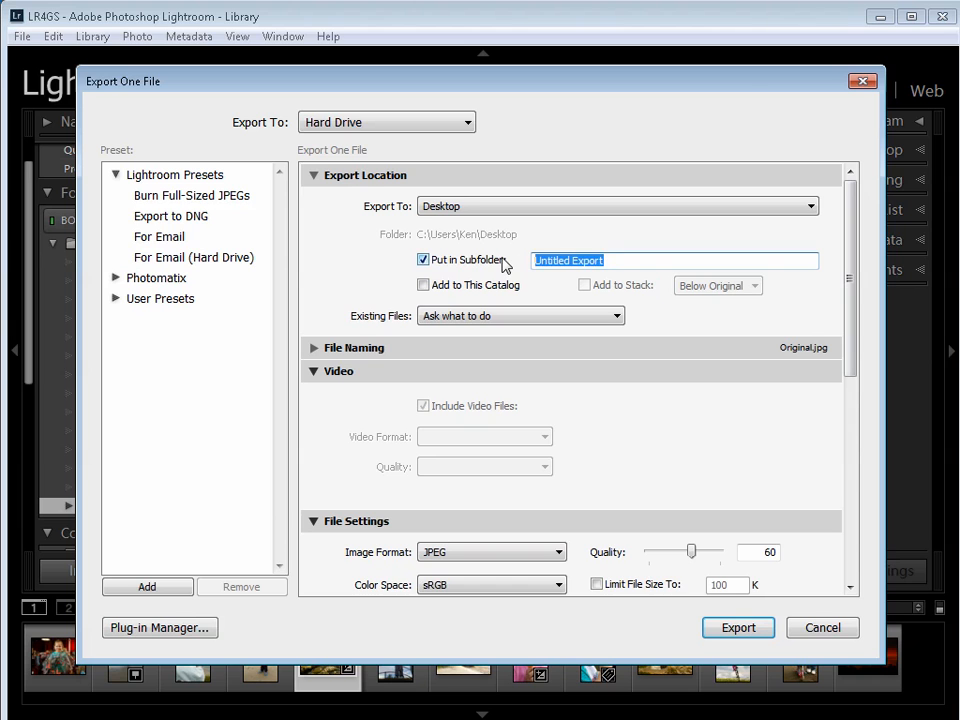
{"action": "type", "text": "Test "}
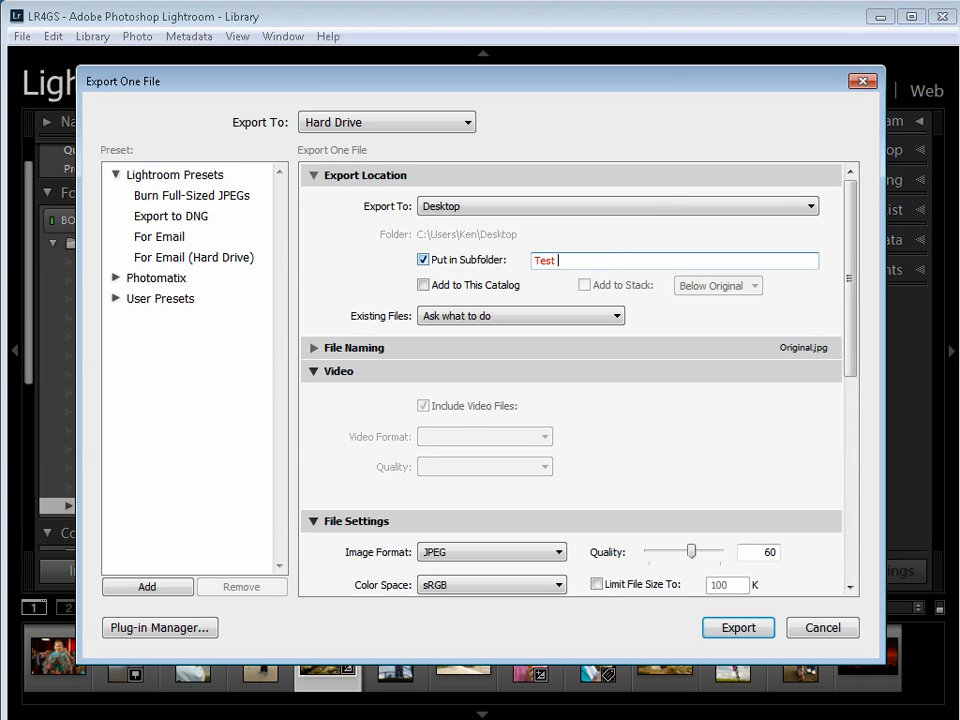
{"action": "type", "text": "Export"}
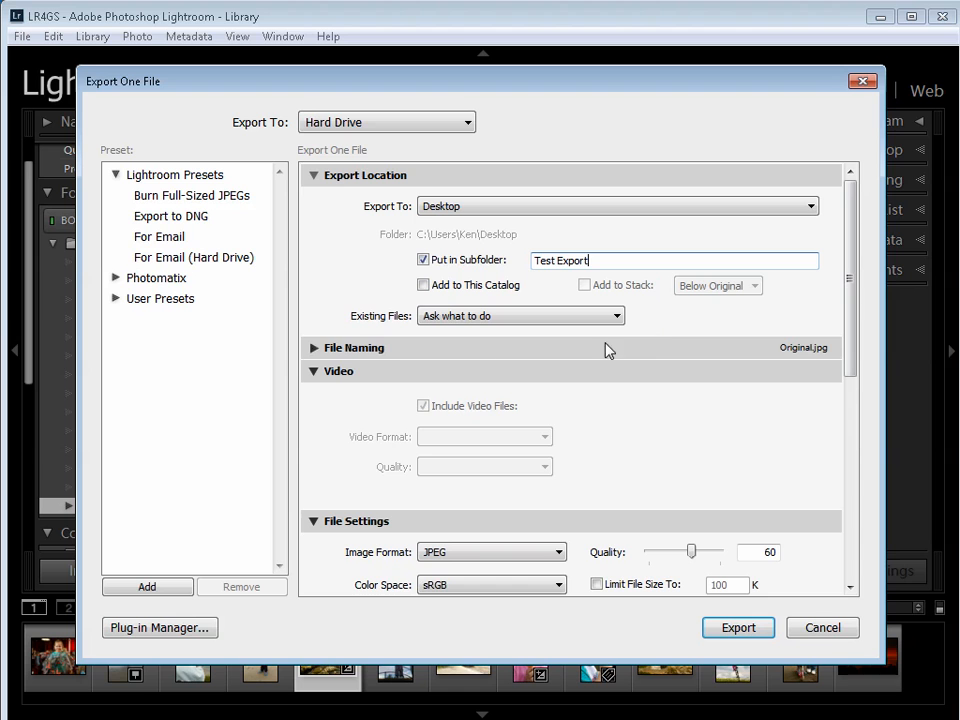
Expand the File Naming settings and turn off renaming for the exported file
{"action": "left_click", "coordinate": [316, 352]}
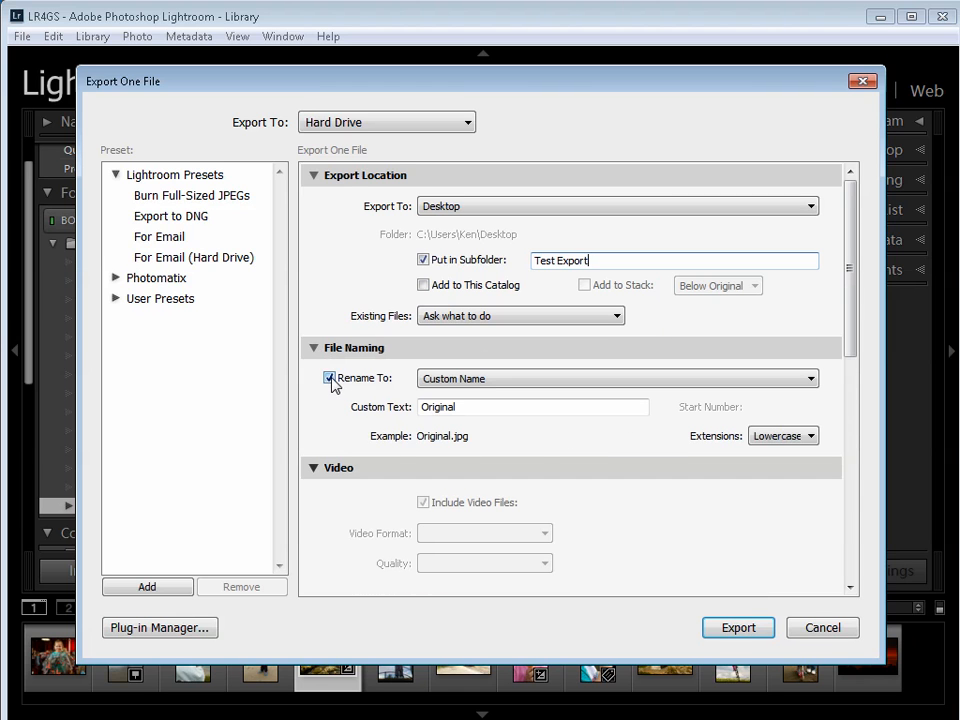
{"action": "left_click", "coordinate": [808, 380]}
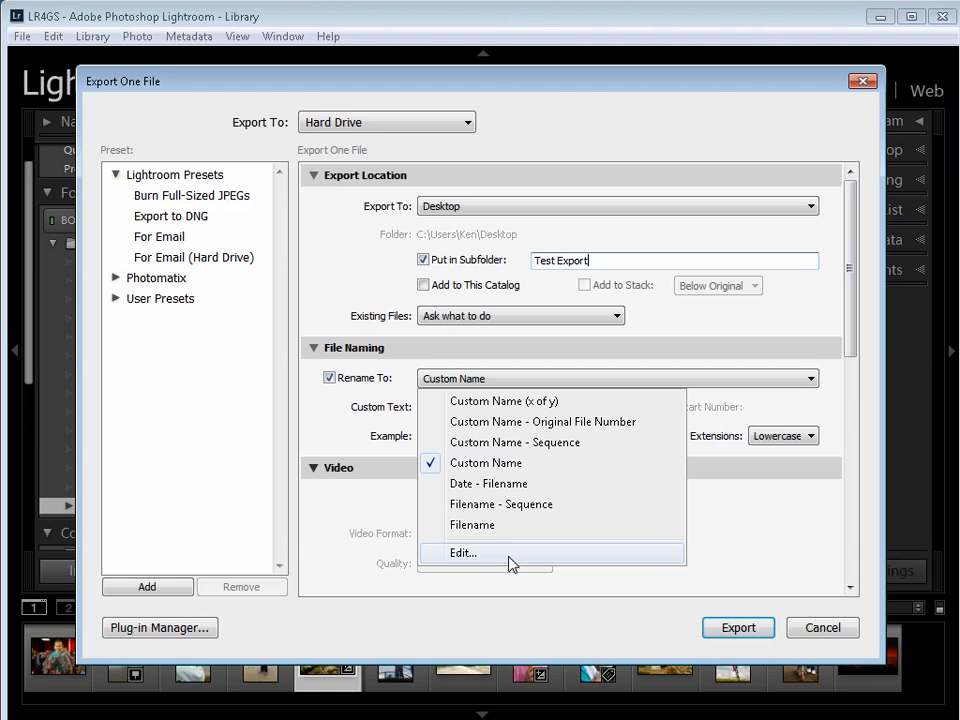
{"action": "left_click", "coordinate": [343, 418]}
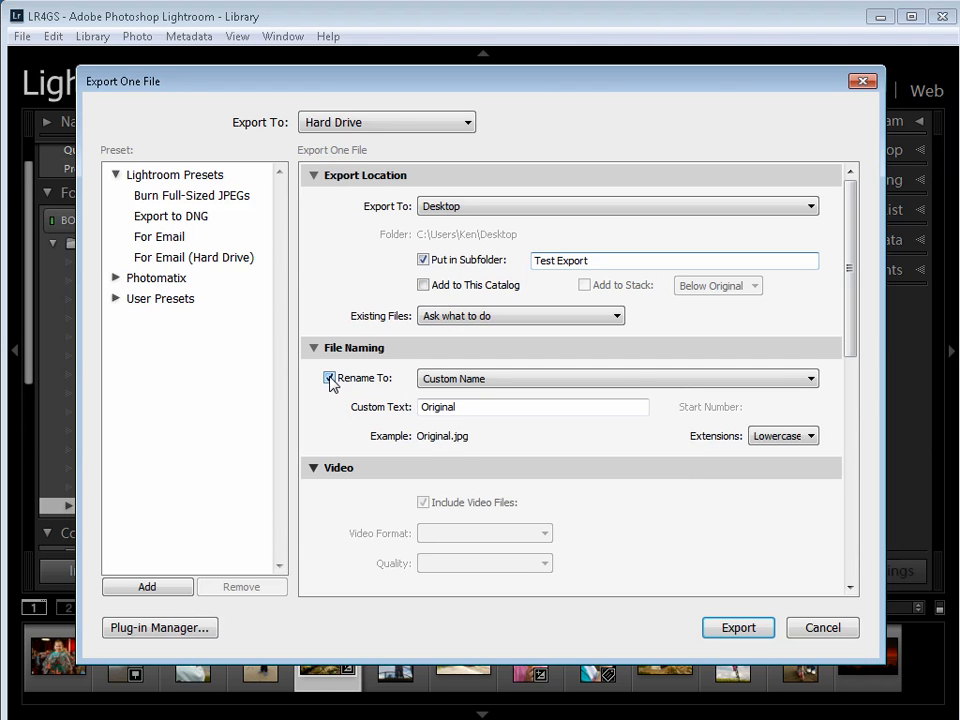
{"action": "left_click", "coordinate": [330, 379]}
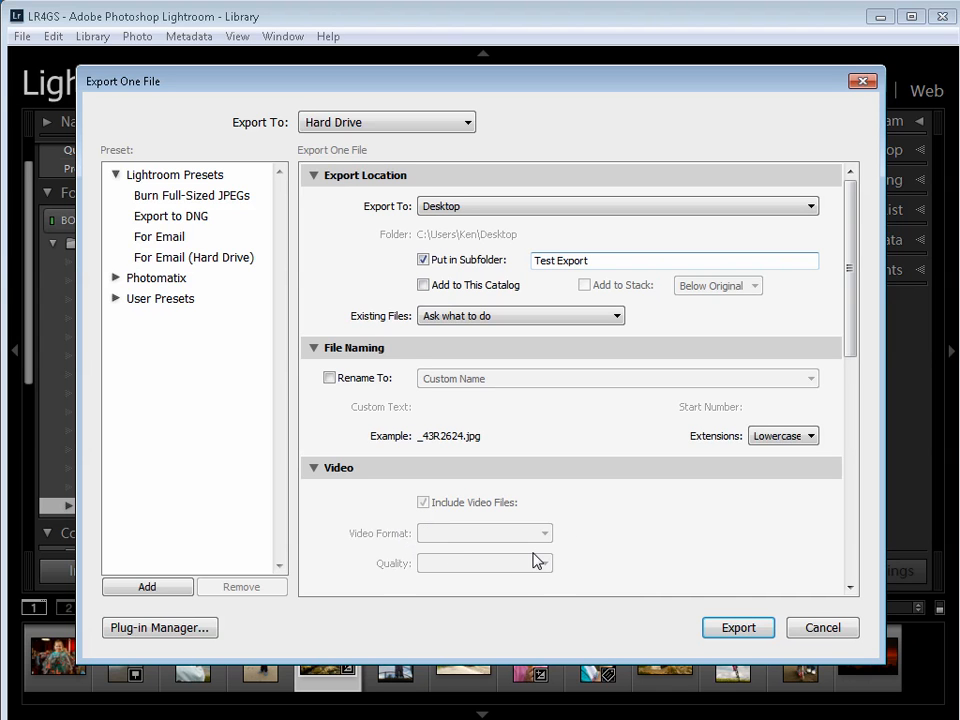
Collapse the Video settings and choose JPEG as the image format with the sRGB color space
{"action": "left_click", "coordinate": [313, 467]}
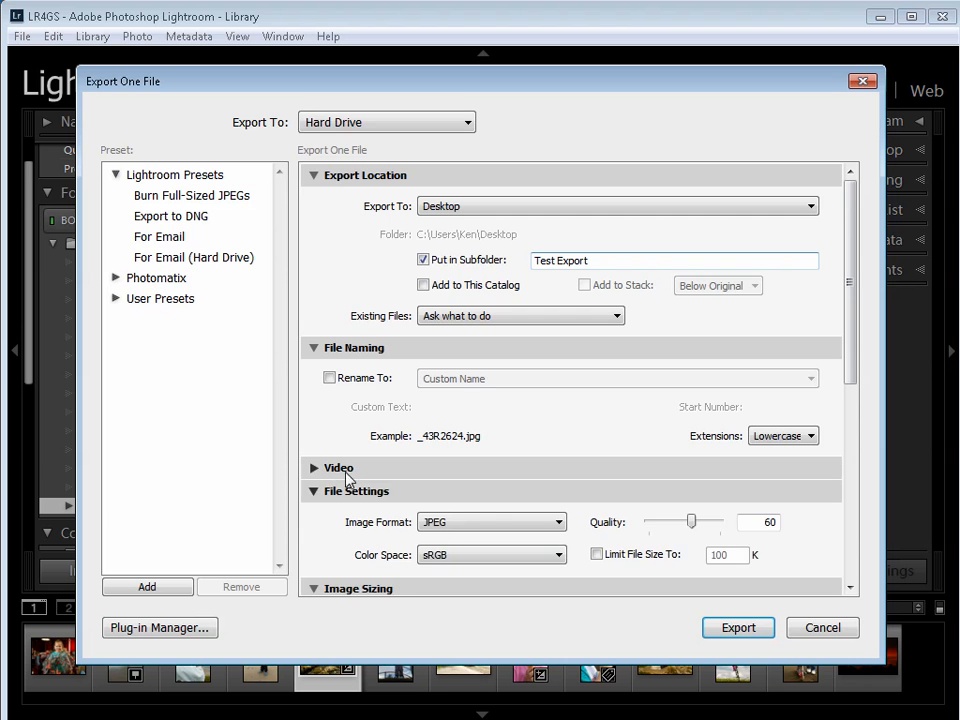
{"action": "left_click_drag", "start_coordinate": [849, 366], "coordinate": [855, 506]}
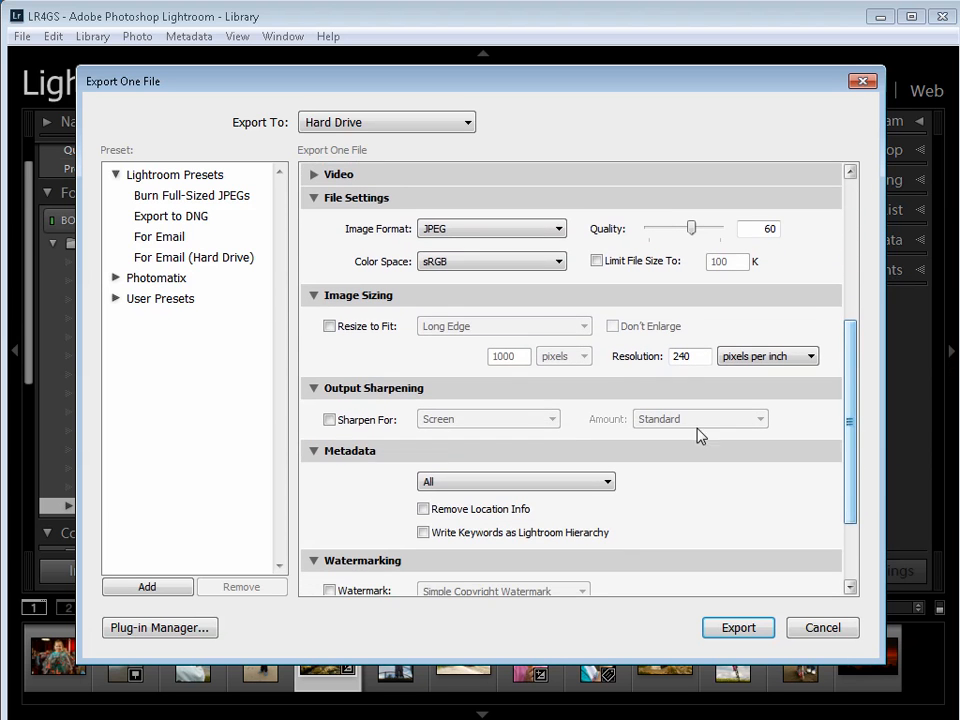
{"action": "left_click", "coordinate": [560, 232]}
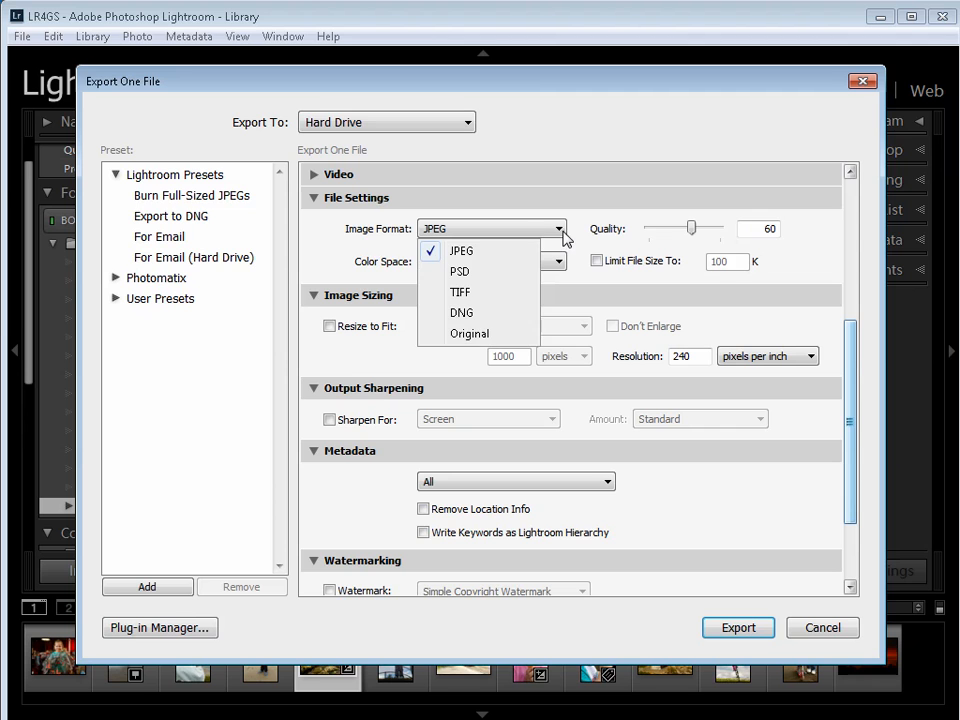
{"action": "left_click", "coordinate": [482, 253]}
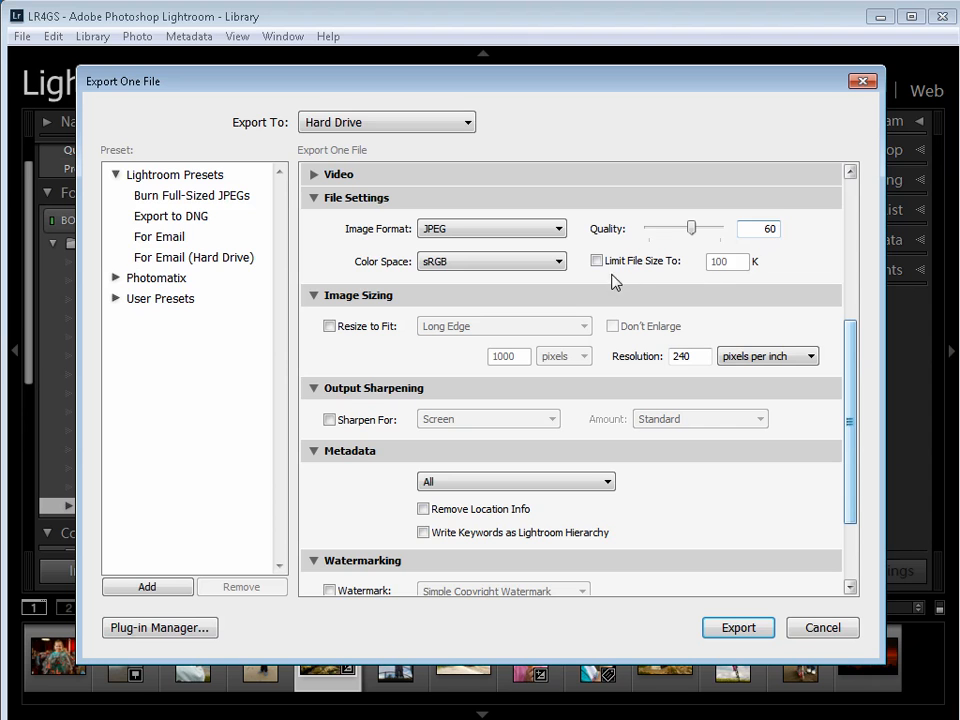
{"action": "left_click", "coordinate": [559, 264]}
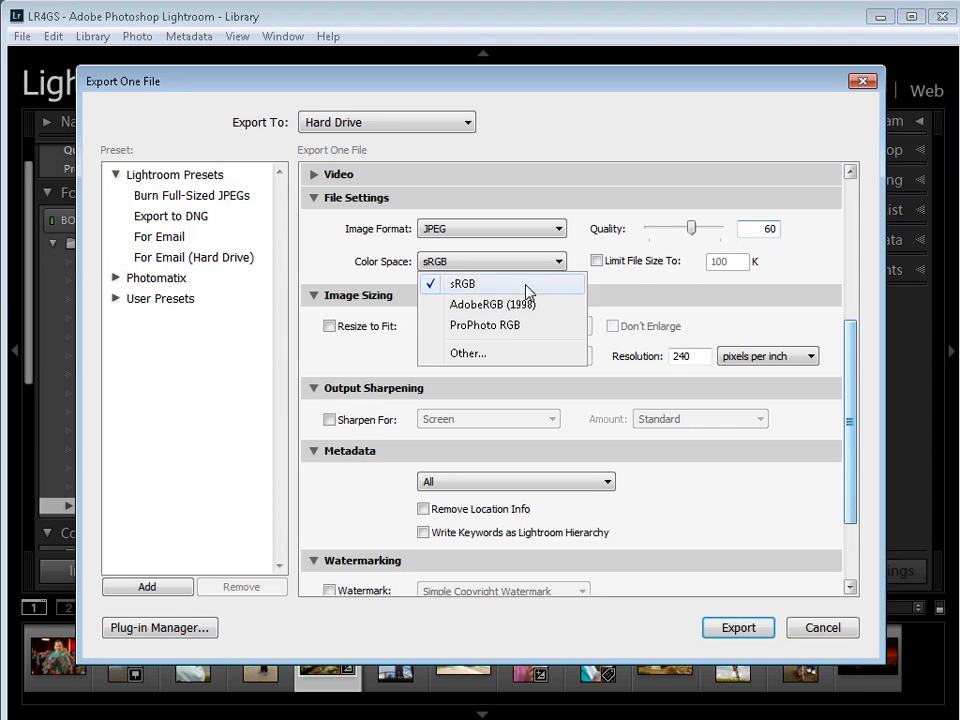
{"action": "left_click", "coordinate": [476, 287]}
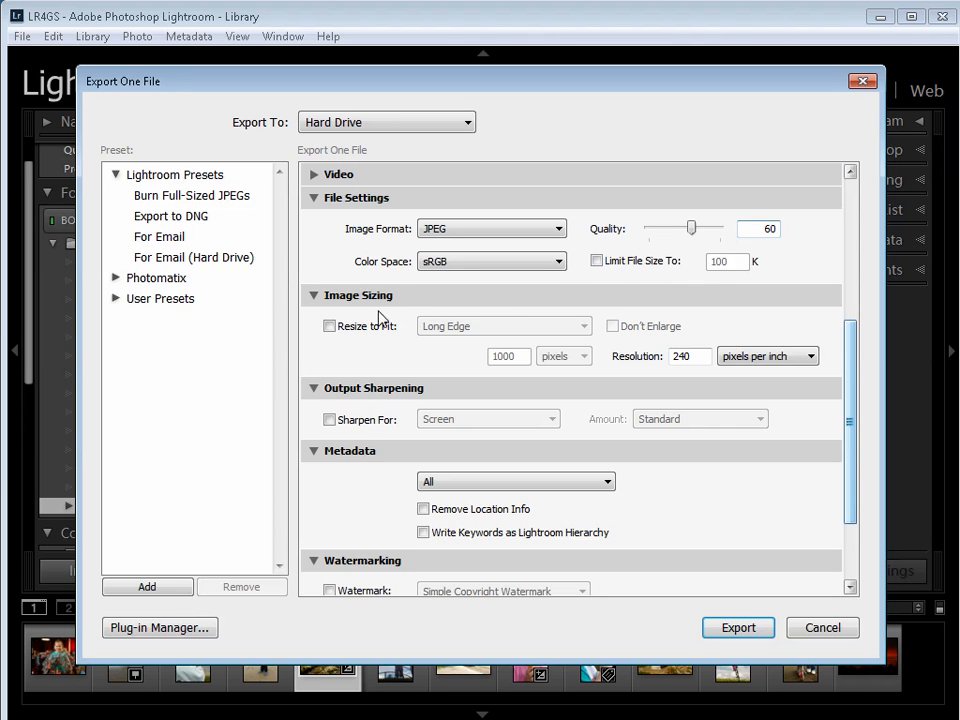
Resize the export to fit a width and height of 800 by 800 pixels at a resolution of 72 pixels per inch
{"action": "left_click", "coordinate": [330, 327]}
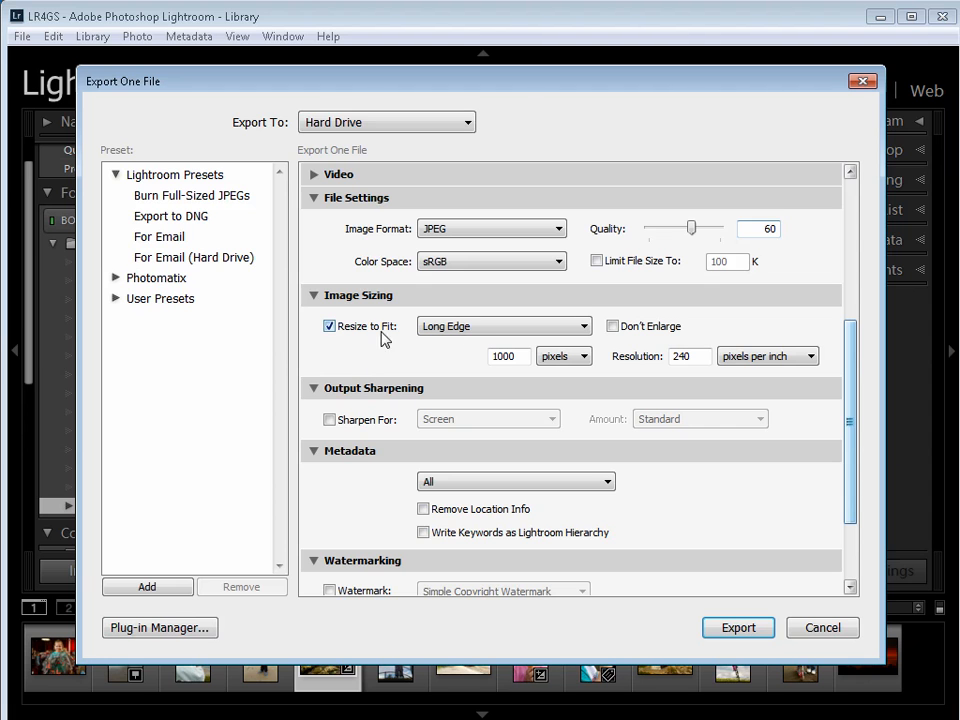
{"action": "left_click", "coordinate": [584, 328]}
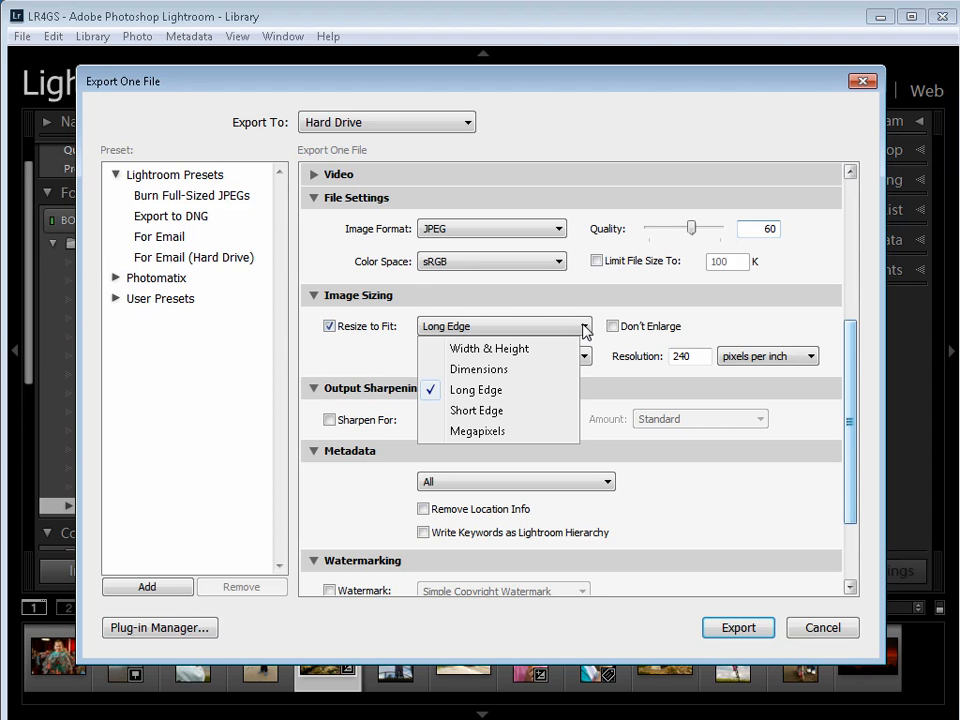
{"action": "left_click", "coordinate": [500, 352]}
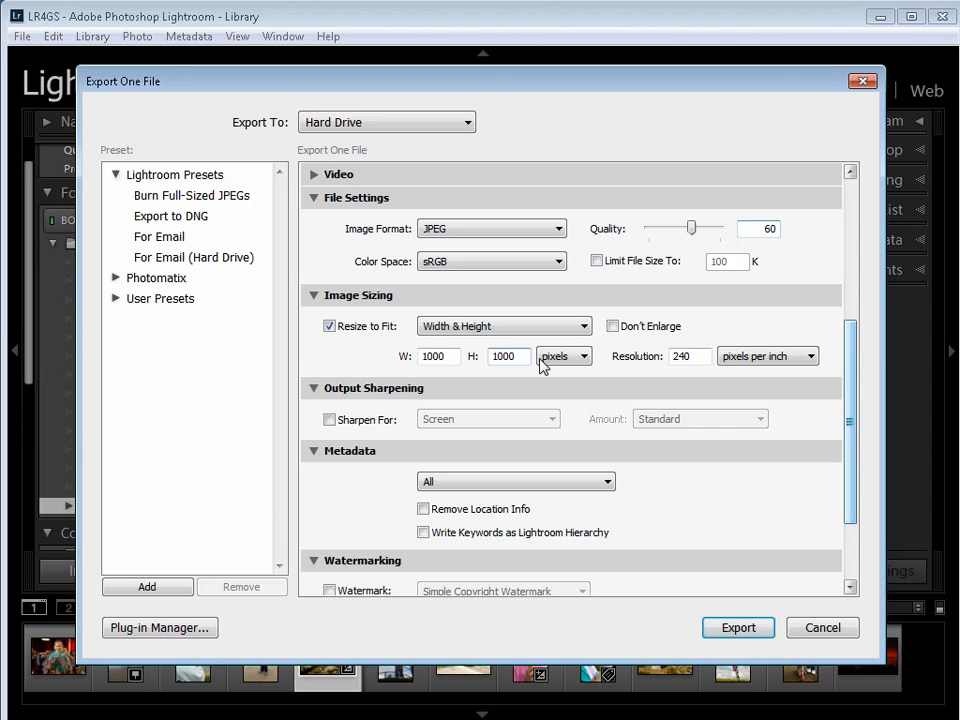
{"action": "double_click", "coordinate": [437, 356]}
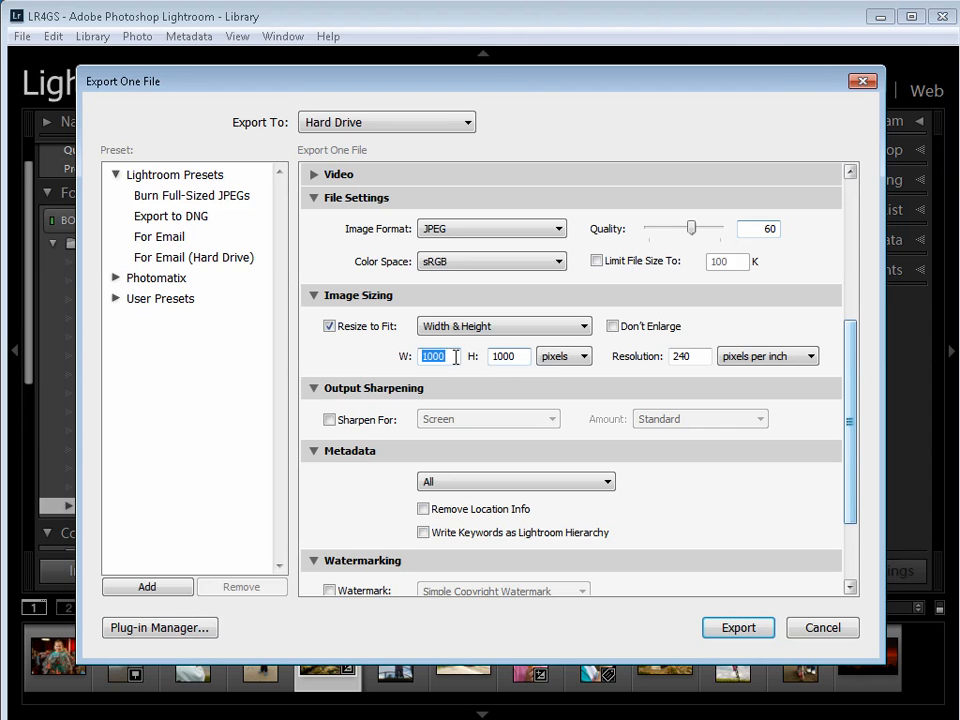
{"action": "type", "text": "800"}
{"action": "key", "text": "Tab"}
{"action": "type", "text": "800"}
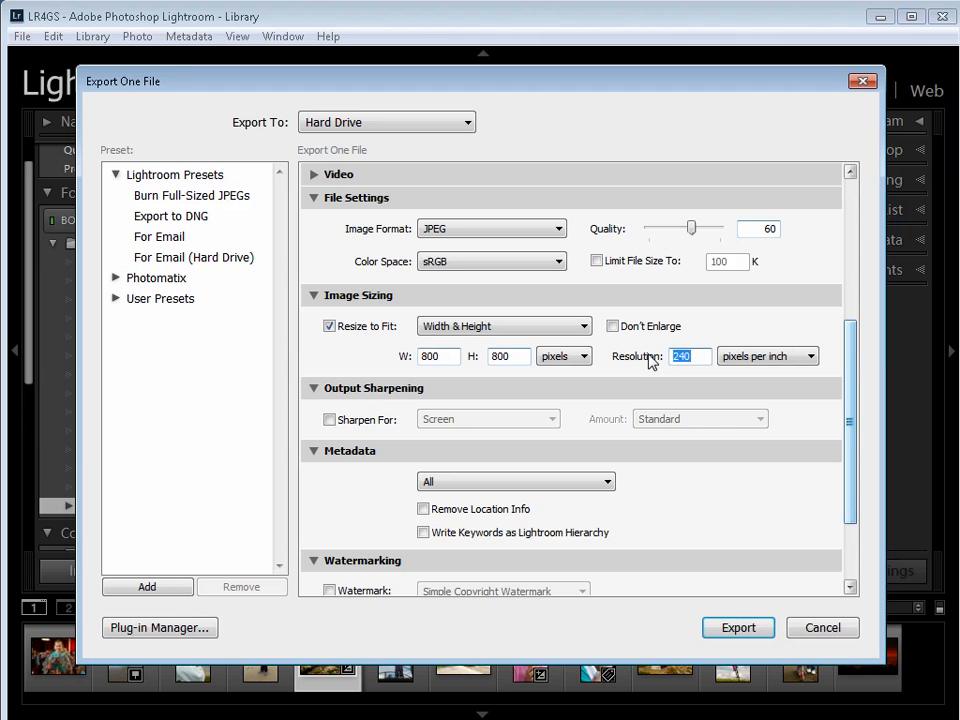
{"action": "type", "text": "72"}
Turn on output sharpening for Screen with the Standard amount
{"action": "left_click", "coordinate": [331, 421]}
{"action": "left_click", "coordinate": [551, 420]}
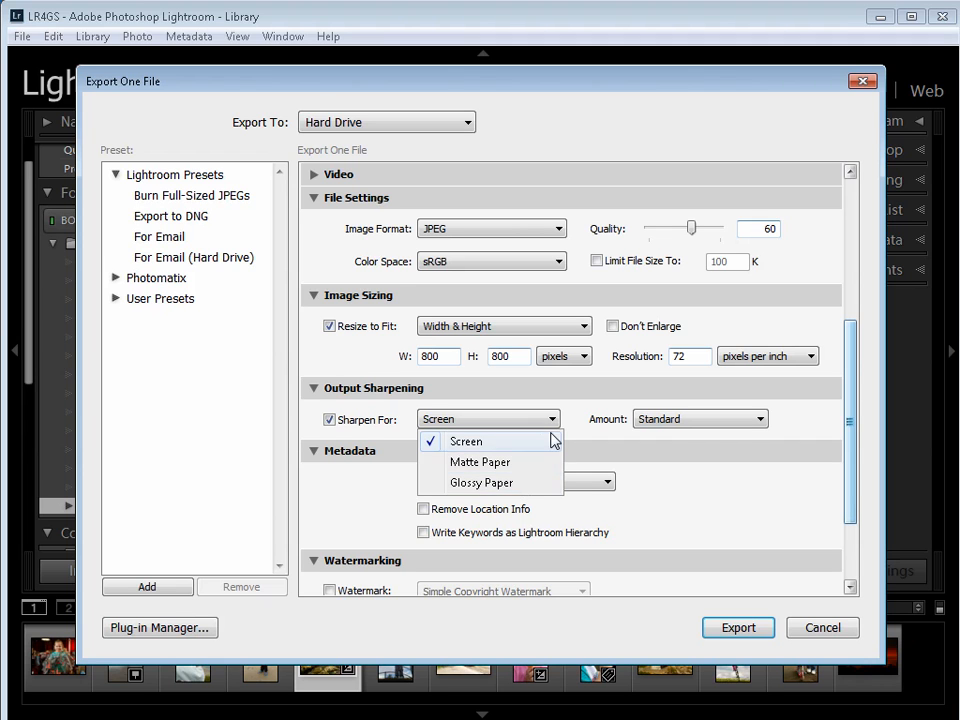
{"action": "left_click", "coordinate": [554, 440]}
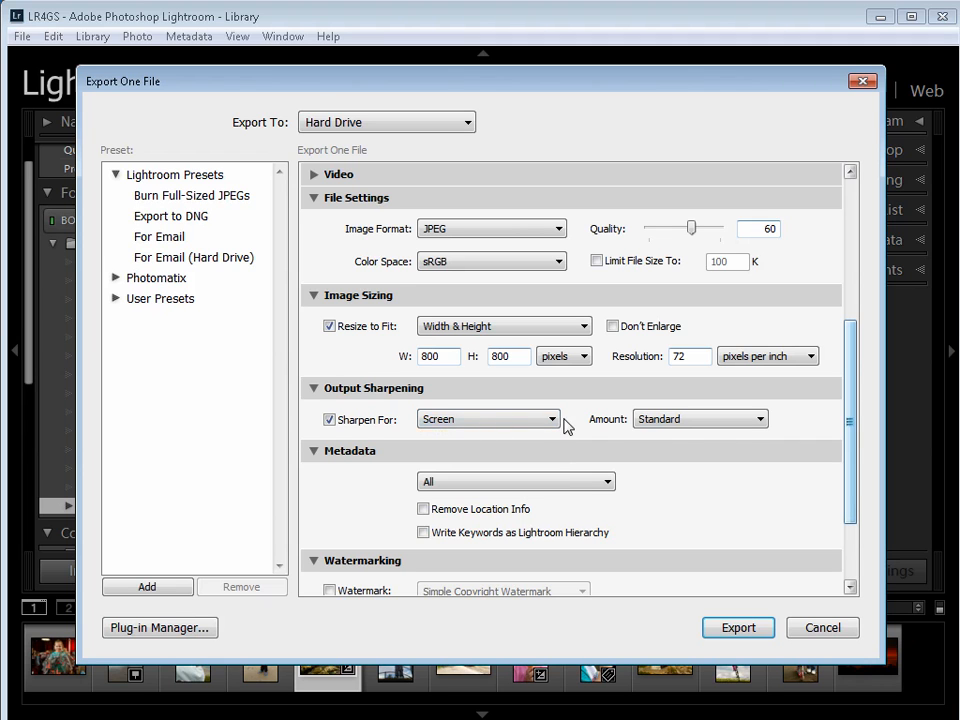
{"action": "left_click", "coordinate": [766, 424]}
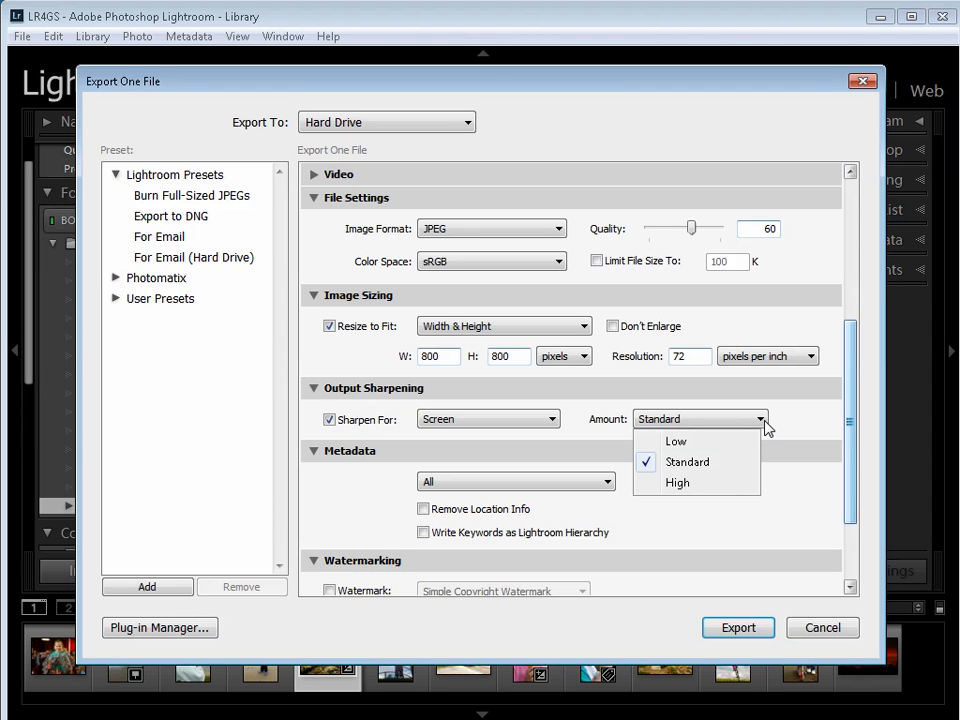
{"action": "left_click", "coordinate": [704, 465]}
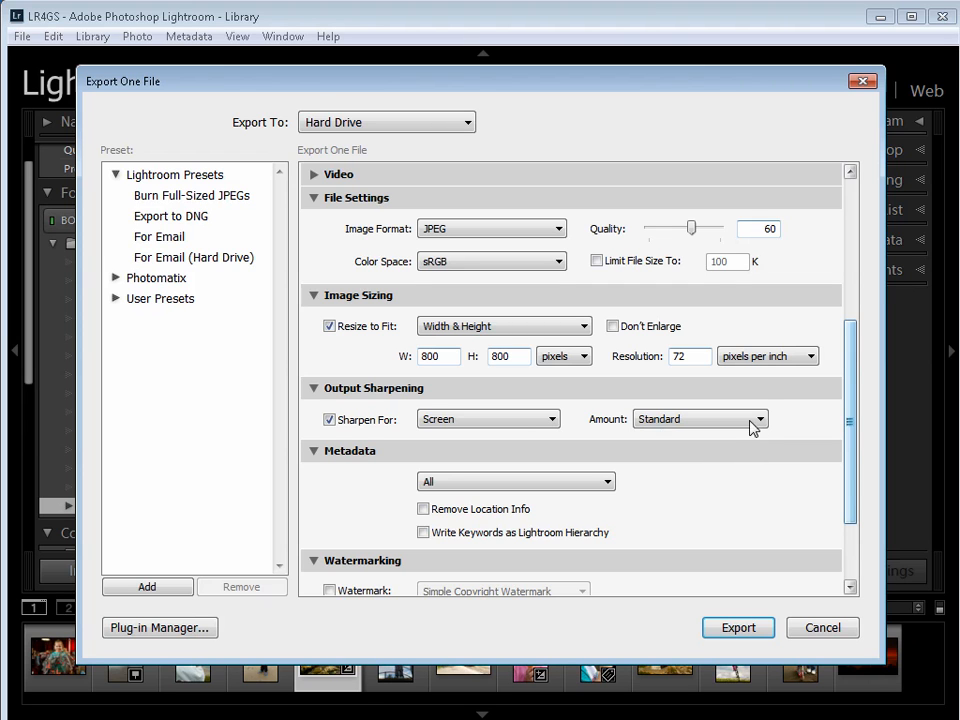
Limit the exported metadata to Copyright & Contact Info Only and turn on the Simple Copyright Watermark
{"action": "scroll", "coordinate": [857, 491], "scroll_direction": "down", "scroll_amount": 3}
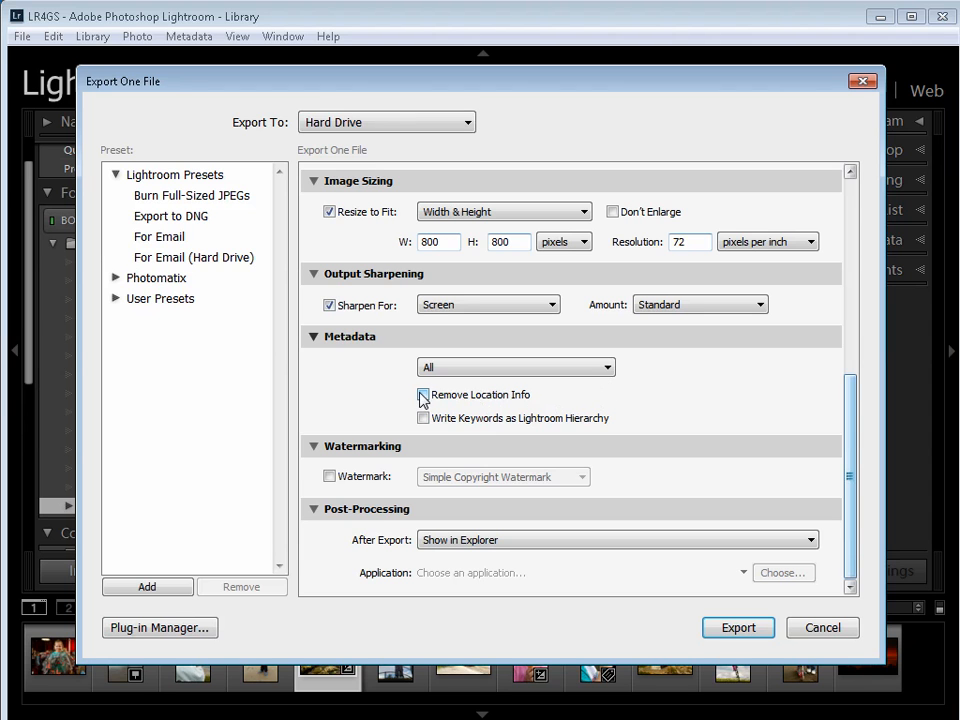
{"action": "left_click", "coordinate": [608, 368]}
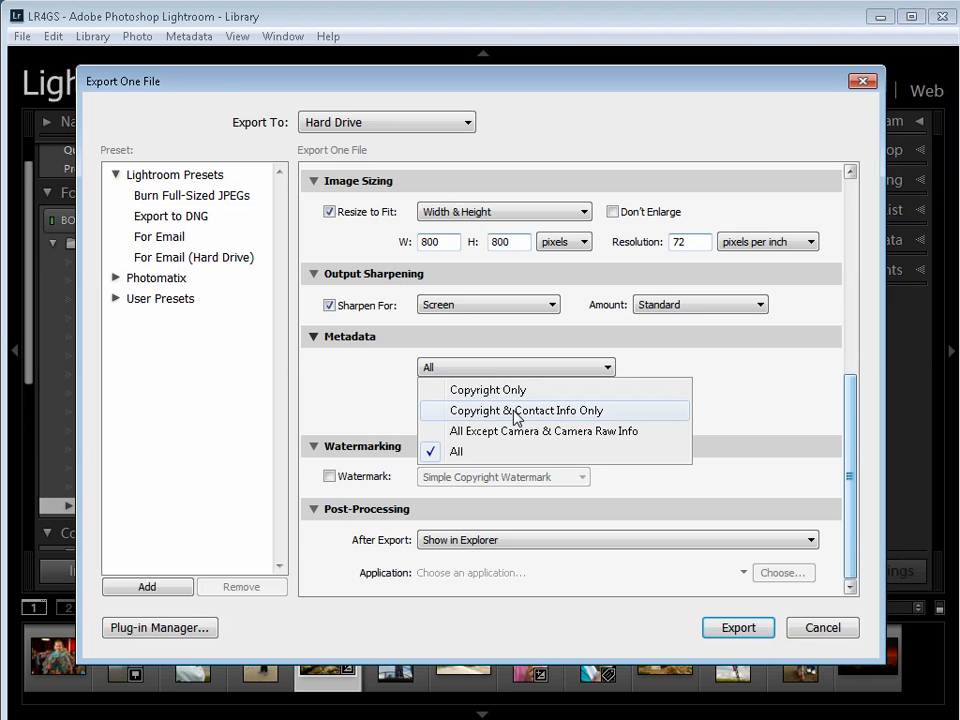
{"action": "left_click", "coordinate": [547, 412]}
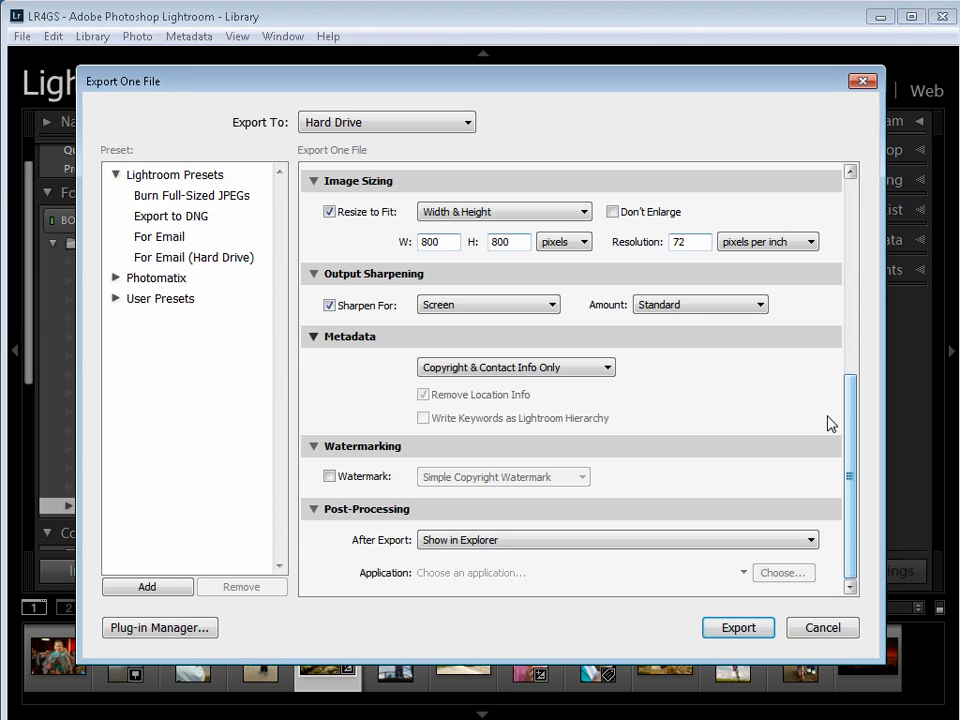
{"action": "left_click", "coordinate": [330, 477]}
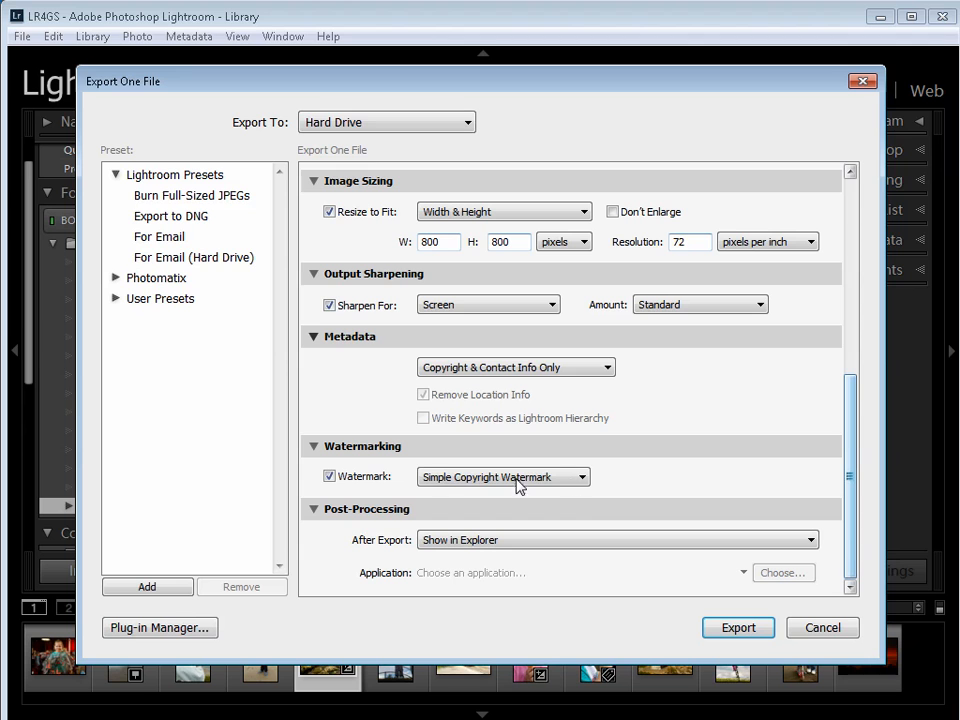
Keep the Simple Copyright Watermark and set the action after export to Show in Explorer
{"action": "left_click", "coordinate": [583, 479]}
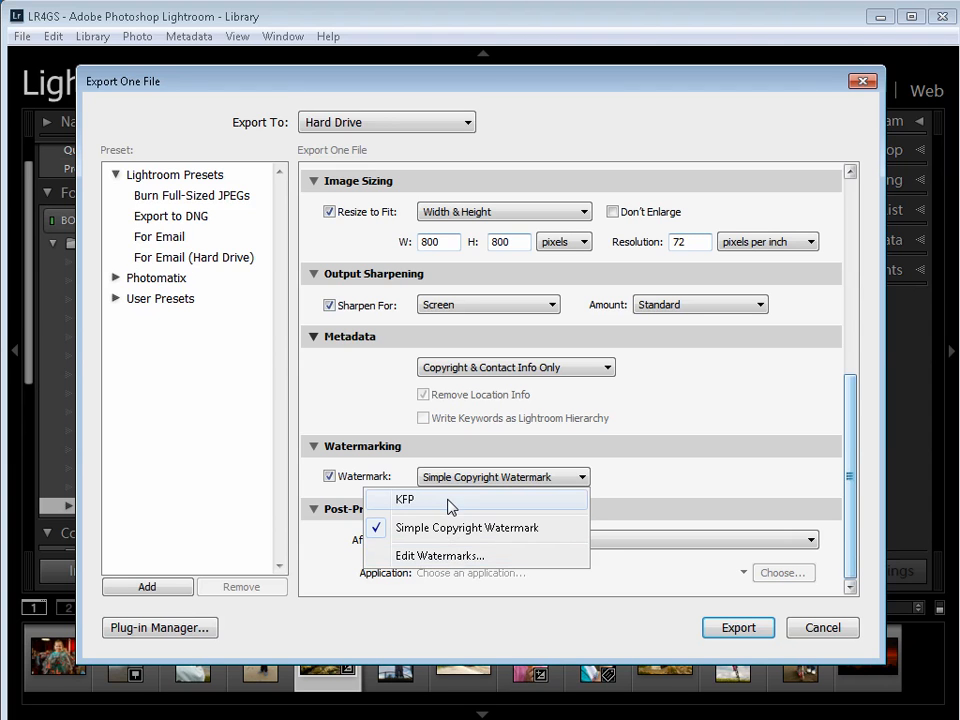
{"action": "left_click", "coordinate": [679, 500]}
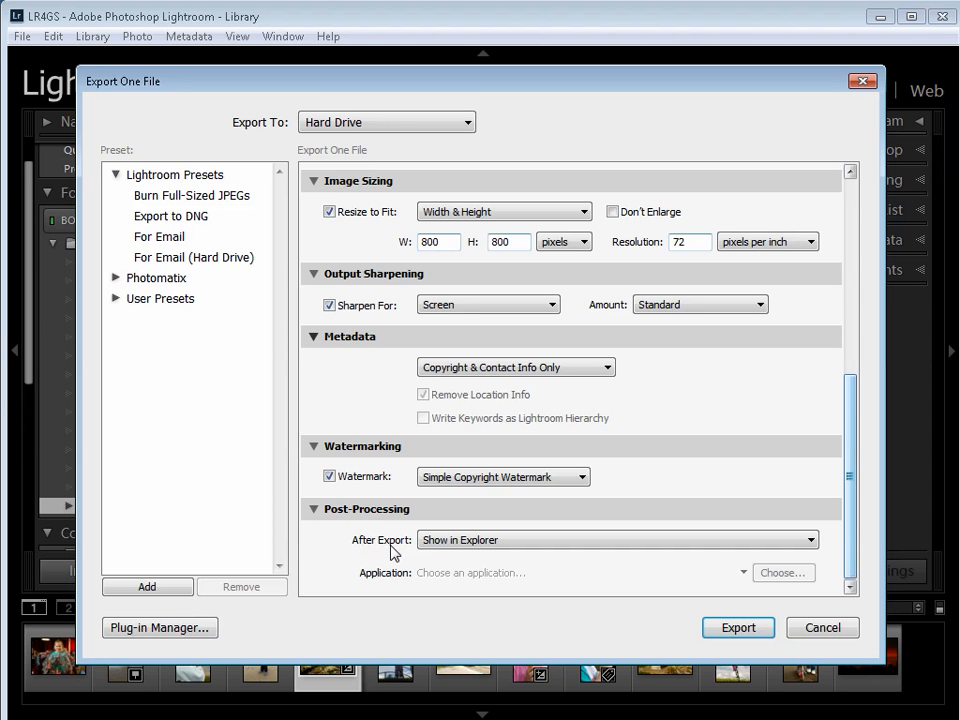
{"action": "left_click", "coordinate": [813, 543]}
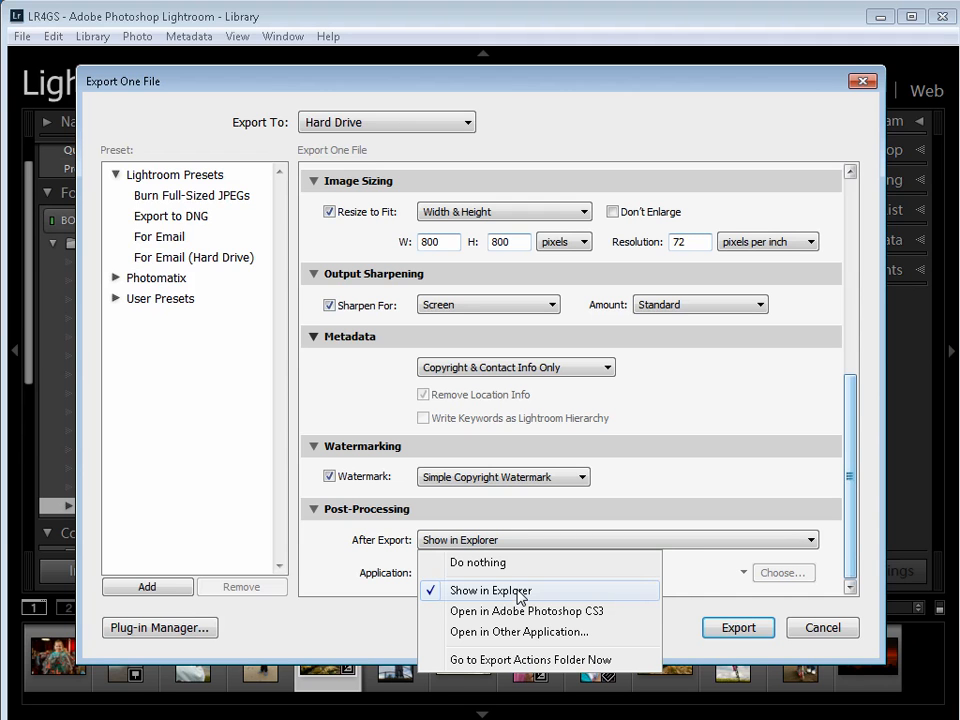
{"action": "left_click", "coordinate": [519, 593]}
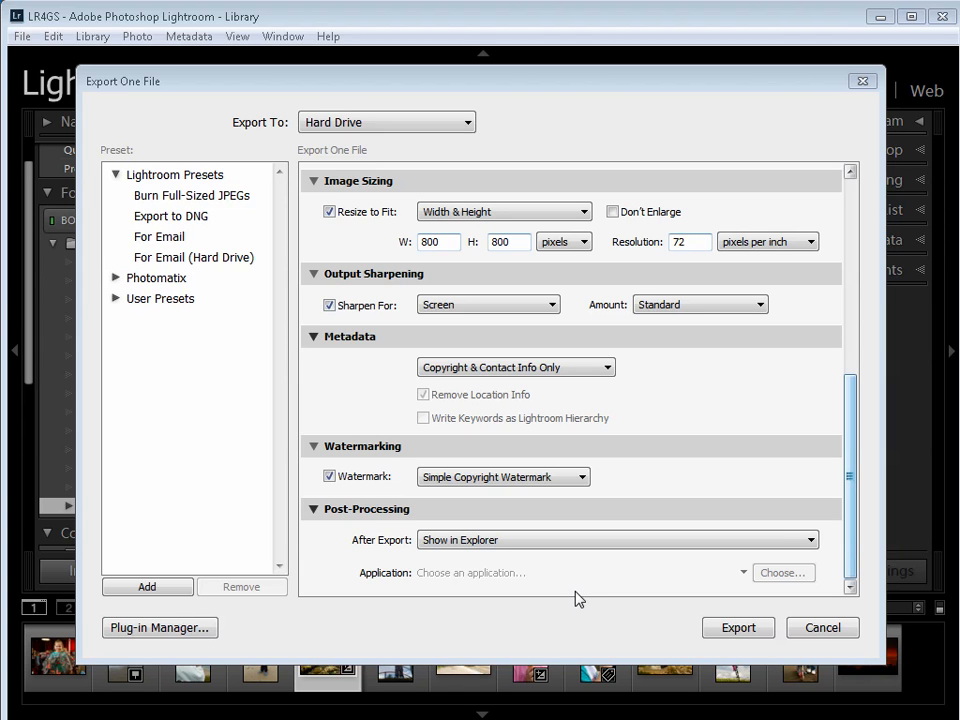
Save the current export settings as a new preset named Flickr in the User Presets folder
{"action": "left_click", "coordinate": [150, 587]}
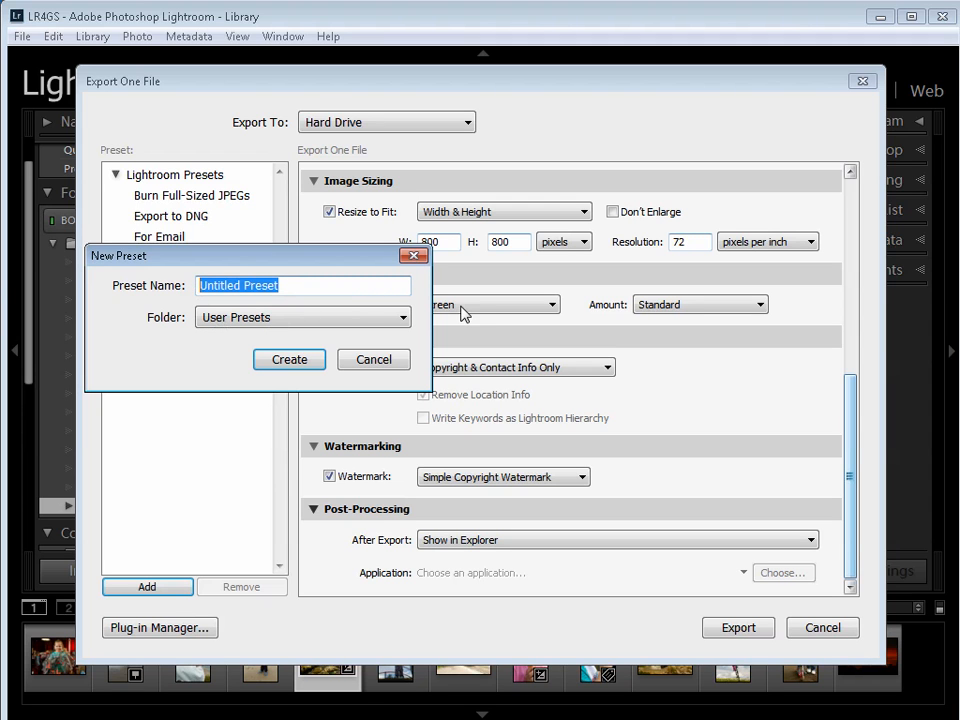
{"action": "type", "text": "Flick"}
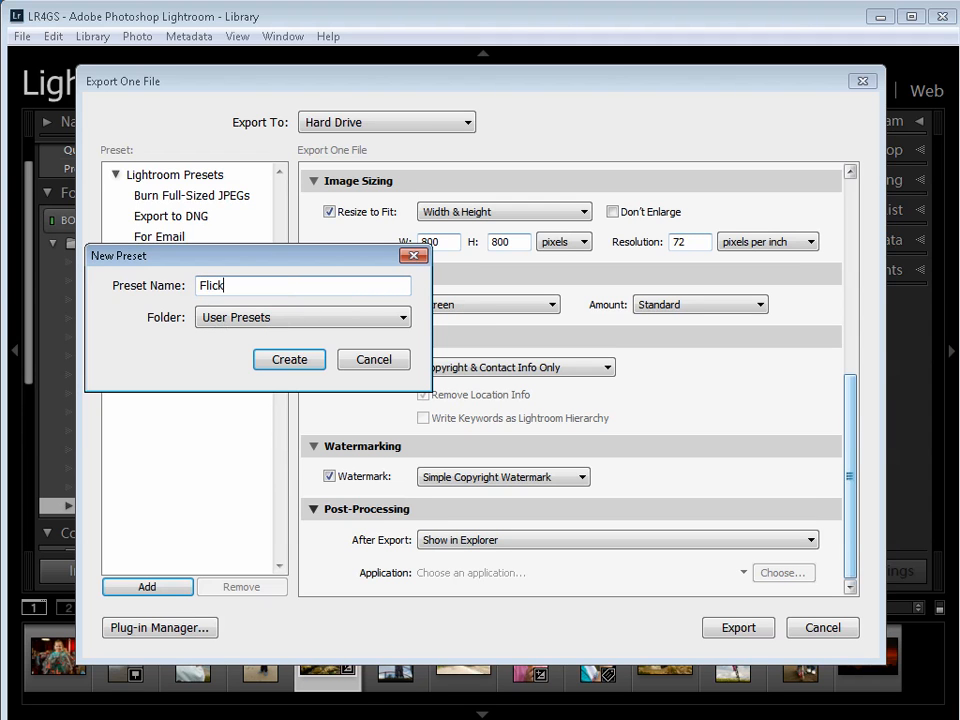
{"action": "type", "text": "r"}
{"action": "left_click", "coordinate": [289, 360]}
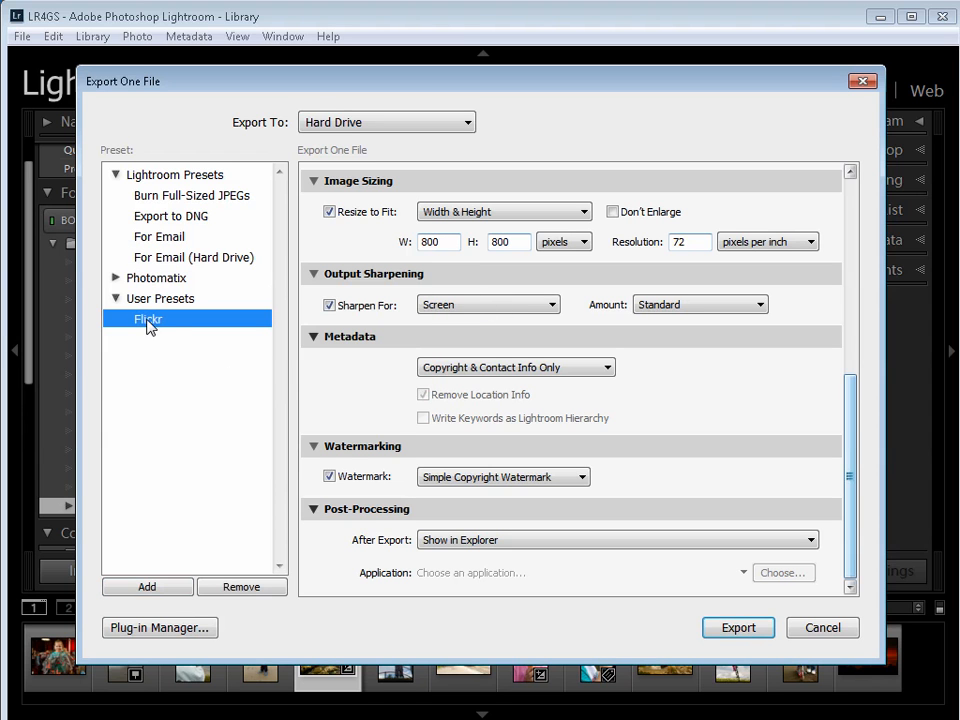
{"action": "left_click", "coordinate": [115, 298]}
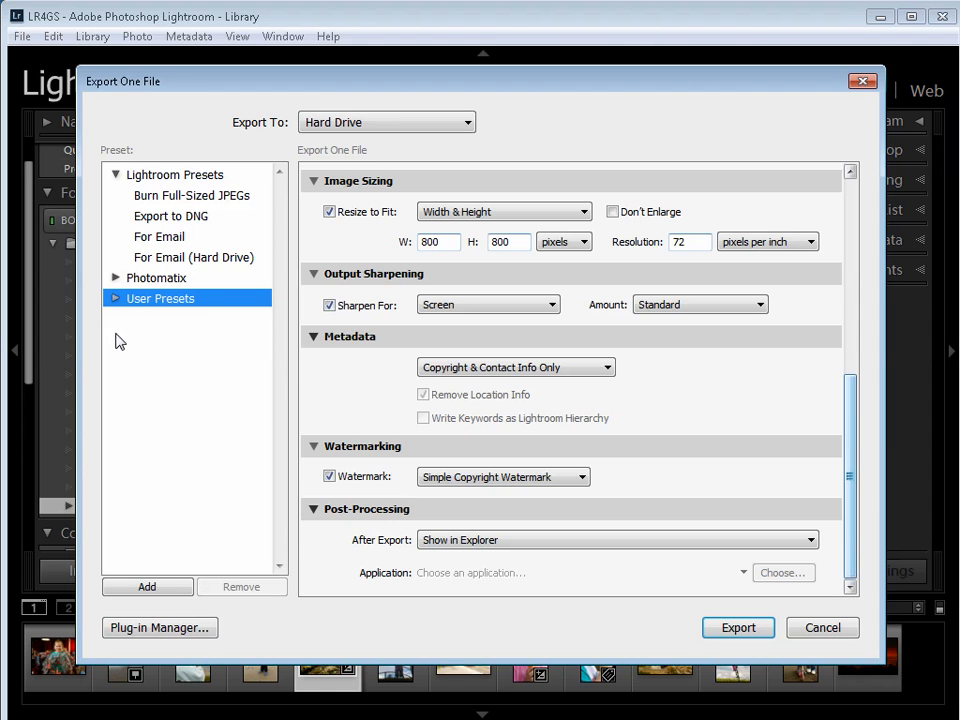
{"action": "left_click", "coordinate": [116, 299]}
Export the rocky coast photo with these settings and minimize the Test Export folder window
{"action": "left_click", "coordinate": [739, 629]}
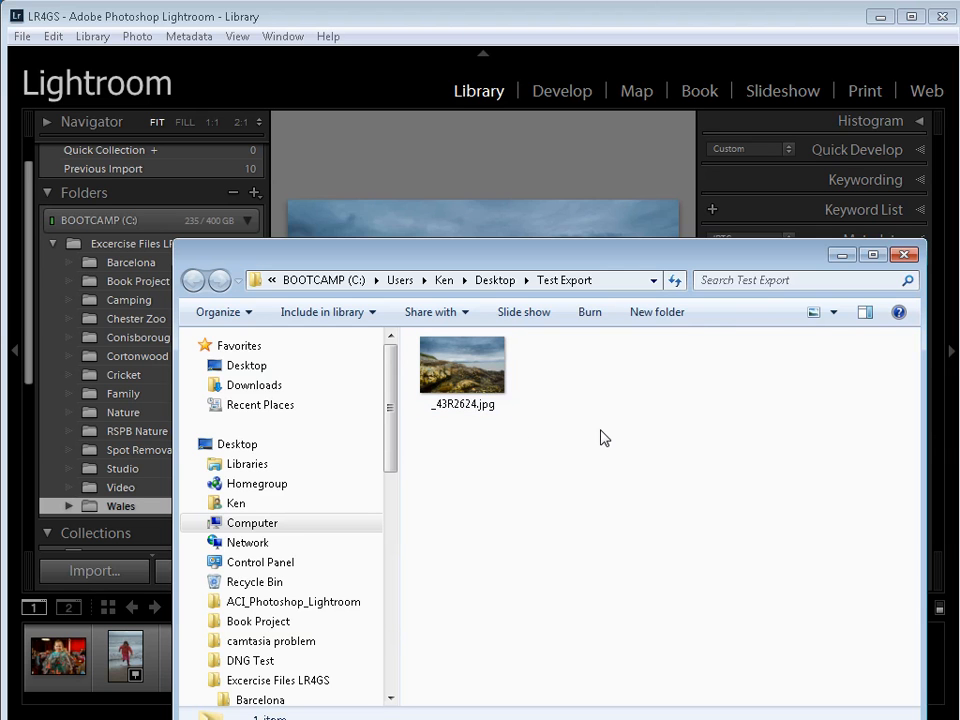
{"action": "left_click", "coordinate": [842, 255]}
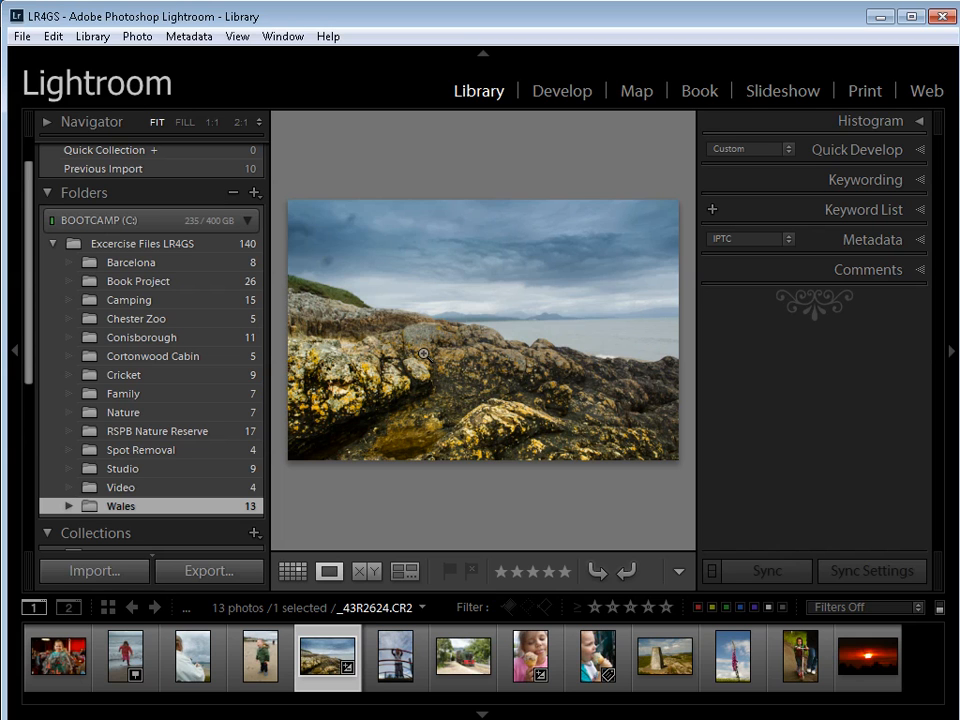
Select the boy on the beach, rocky coast and _43R2656.jpg photos together and bring up the export presets for them
{"action": "left_click", "coordinate": [270, 670]}
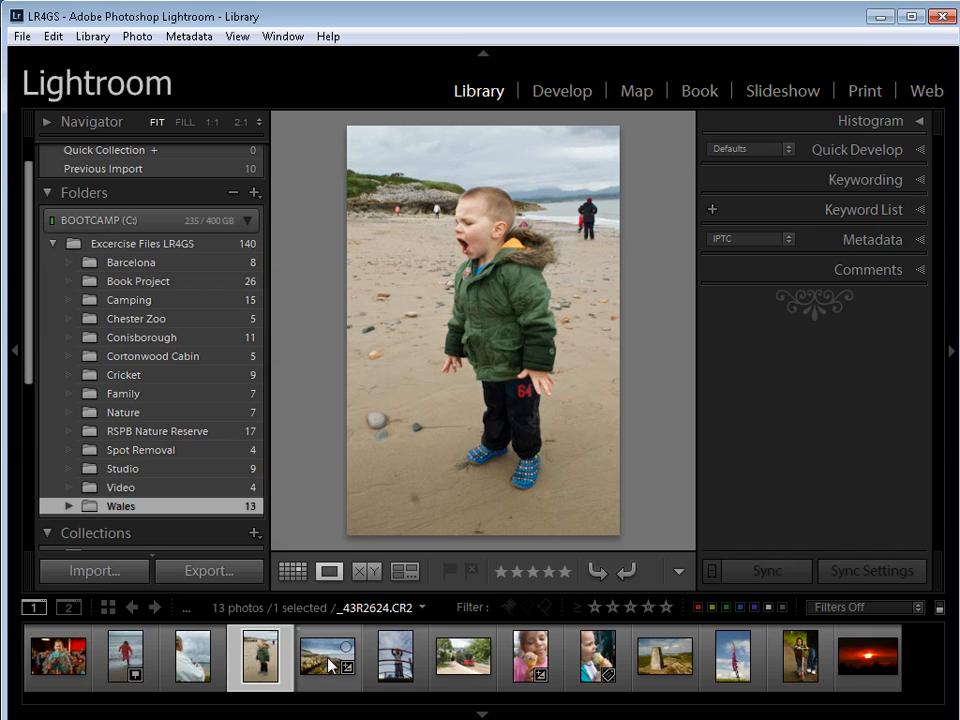
{"action": "left_click", "coordinate": [330, 665], "text": "ctrl"}
{"action": "left_click", "coordinate": [395, 668], "text": "ctrl"}
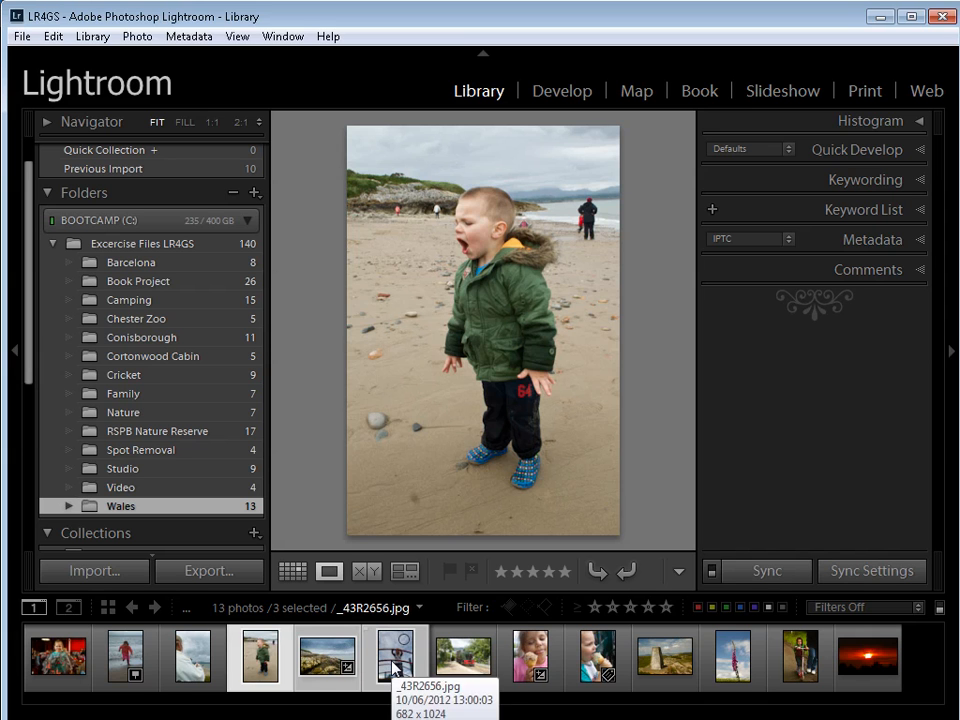
{"action": "left_click", "coordinate": [22, 36]}
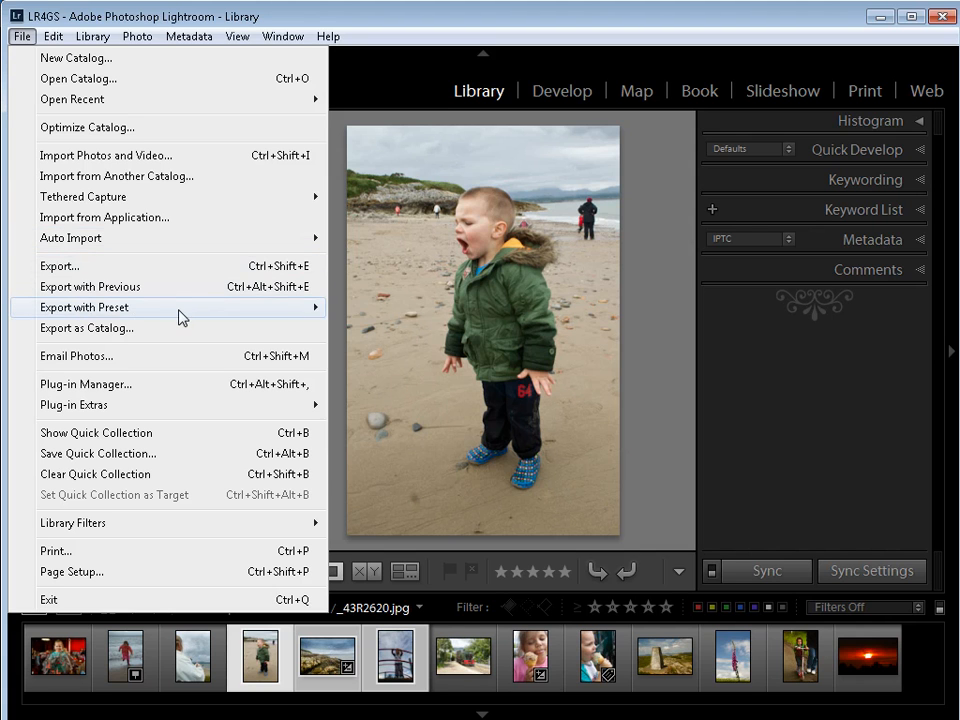
{"action": "mouse_move", "coordinate": [180, 317]}
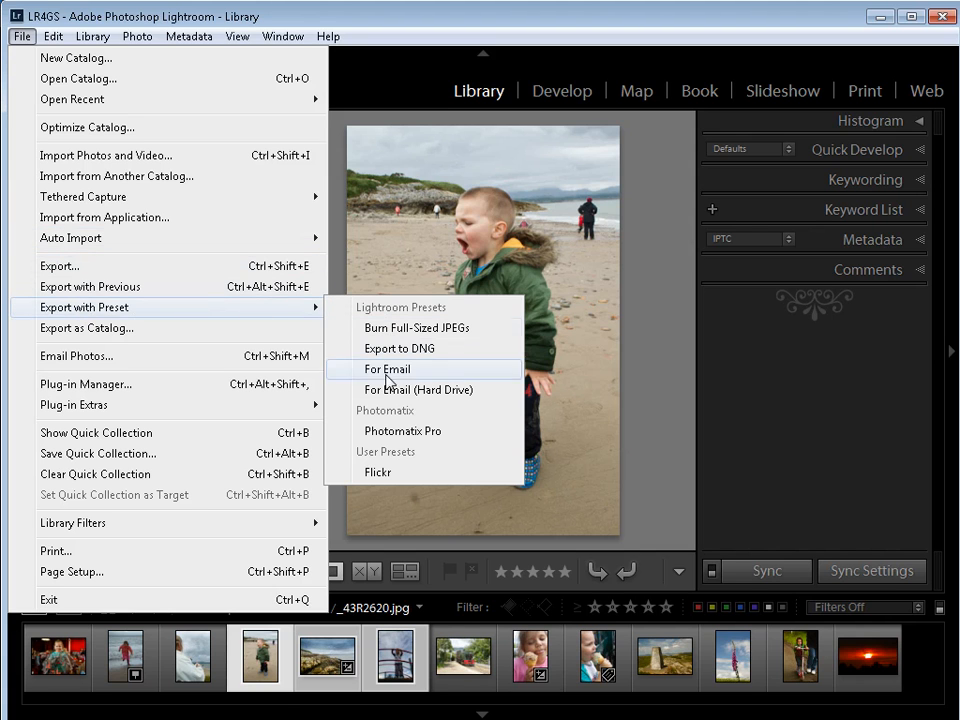